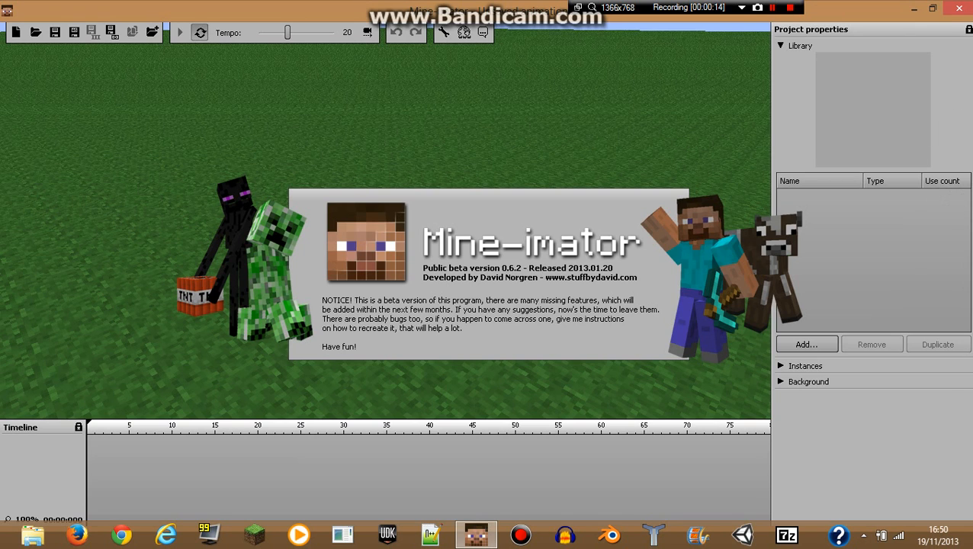
- Dismiss the welcome splash and add a character to the project library
left_click(379, 219)
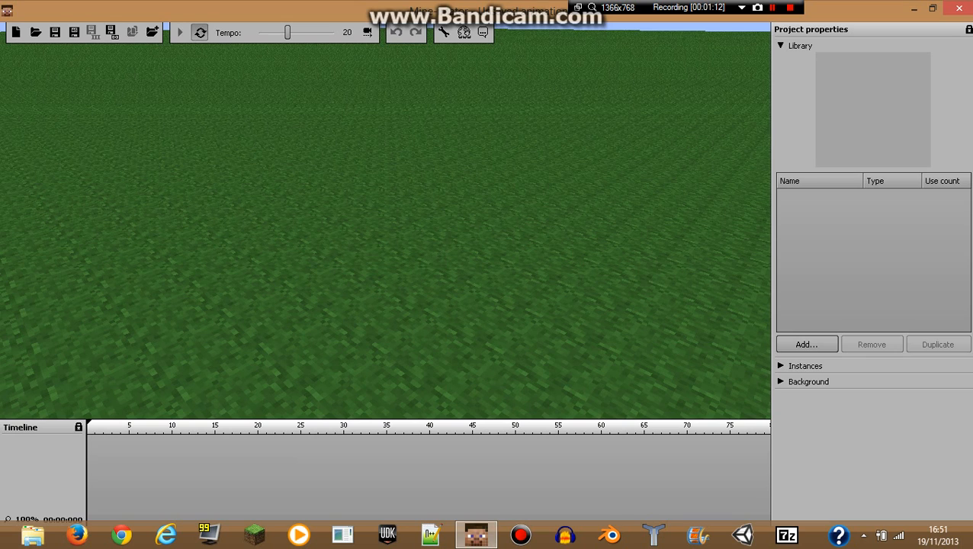
left_click(806, 345)
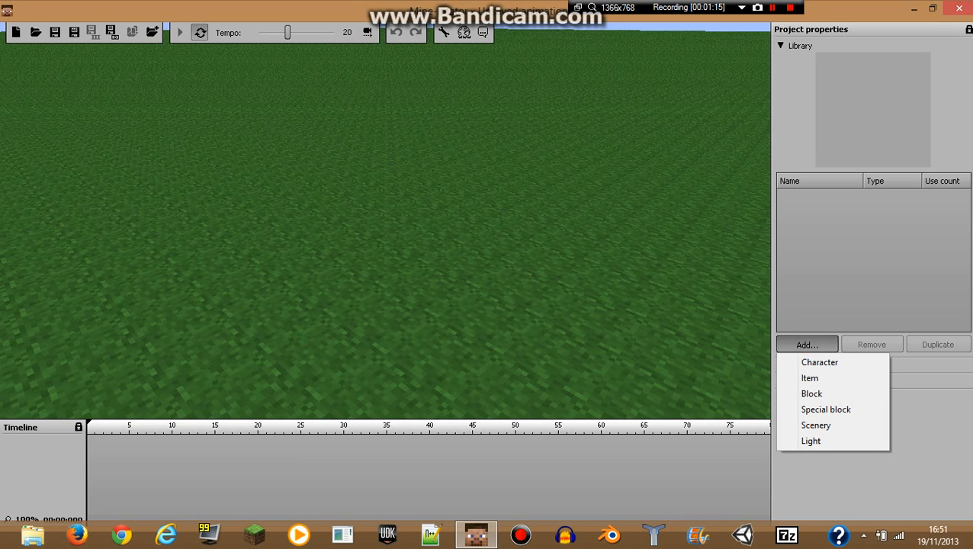
left_click(808, 363)
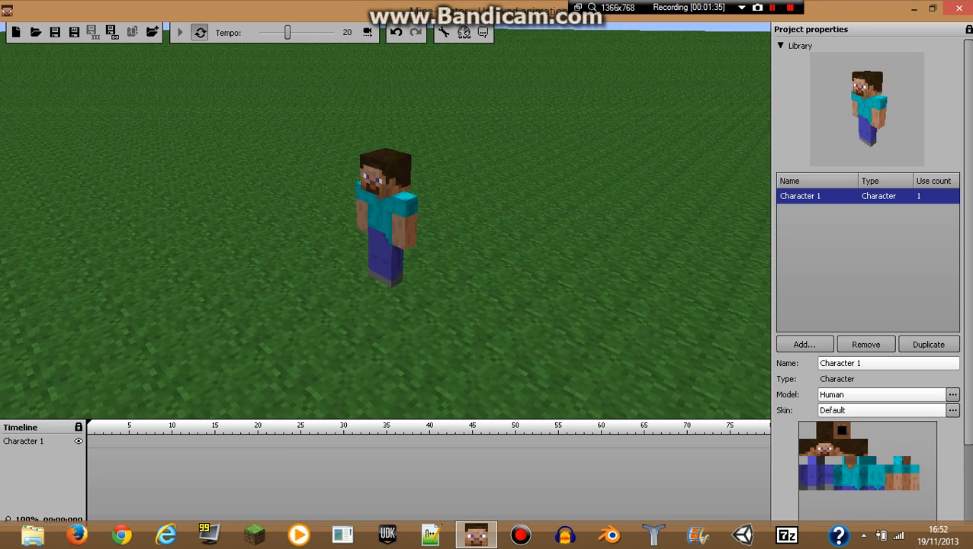
- Browse for a custom skin for Character 1 and open the Skins folder in Documents
left_click(952, 411)
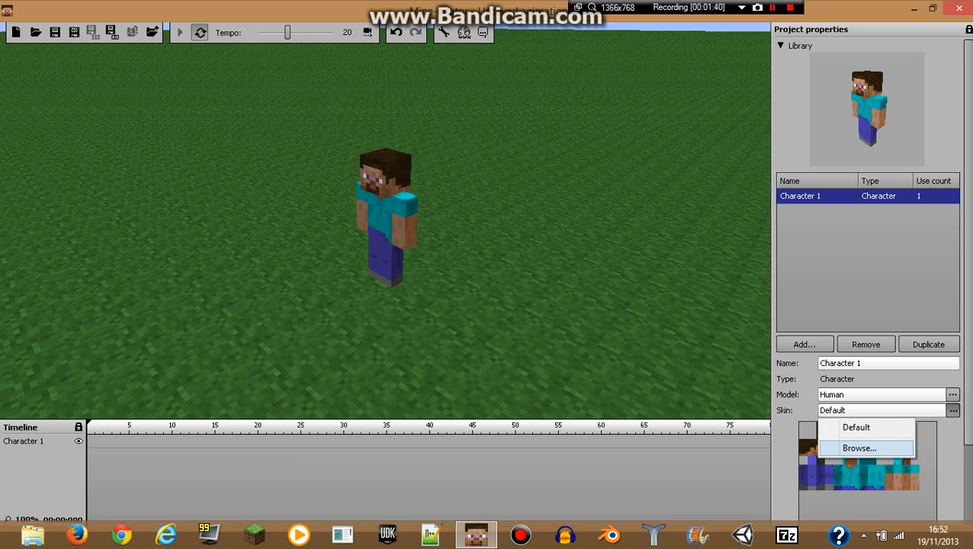
left_click(861, 447)
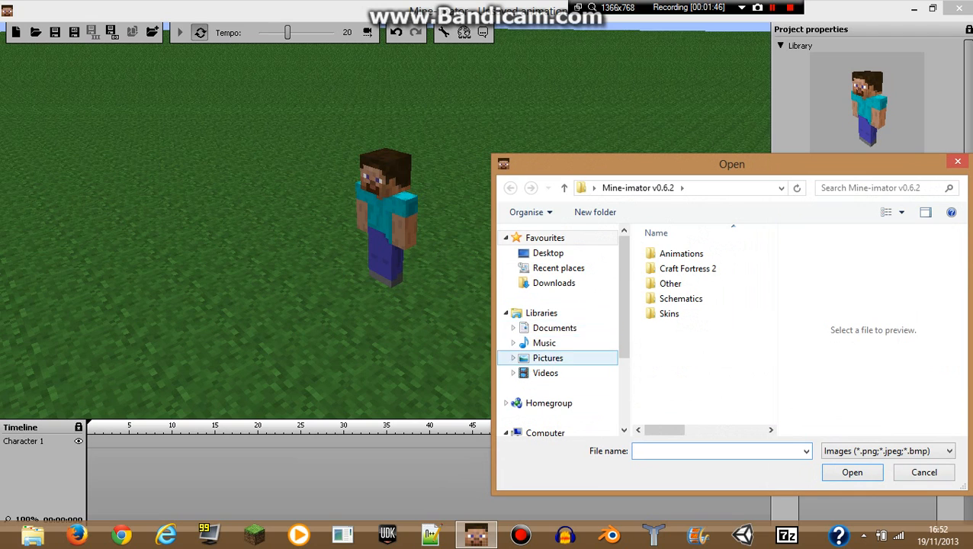
left_click(568, 327)
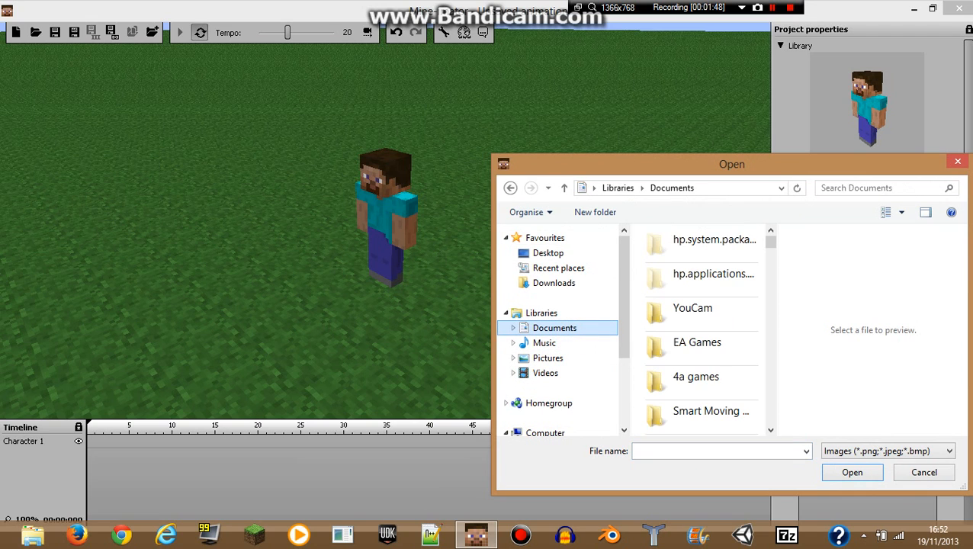
left_click_drag(770, 244, 770, 364)
left_click(685, 277)
double_click(685, 277)
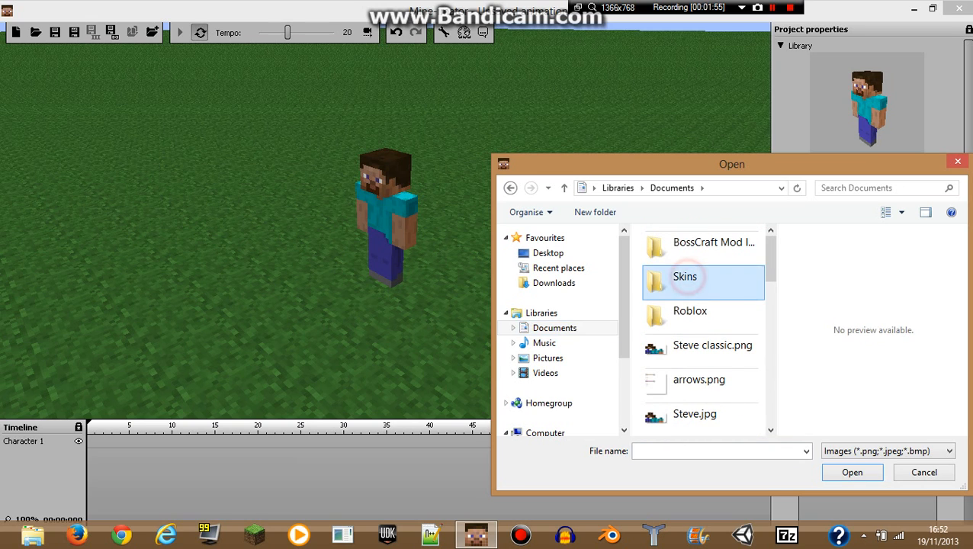
left_click(688, 279)
- Look through the image files in the Skins and Documents folders for a suitable skin, ending in the Skins folder
scroll(688, 279, "down", 5)
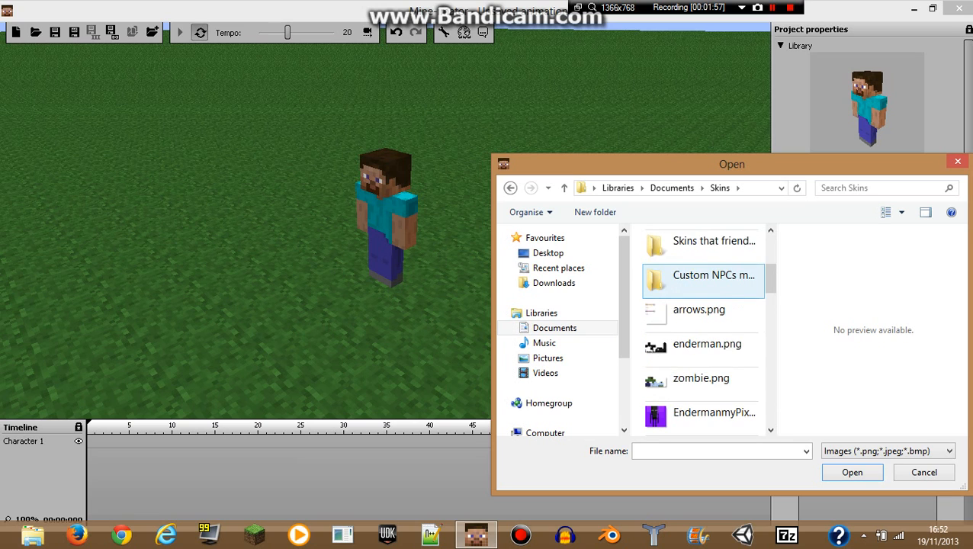
scroll(689, 279, "down", 10)
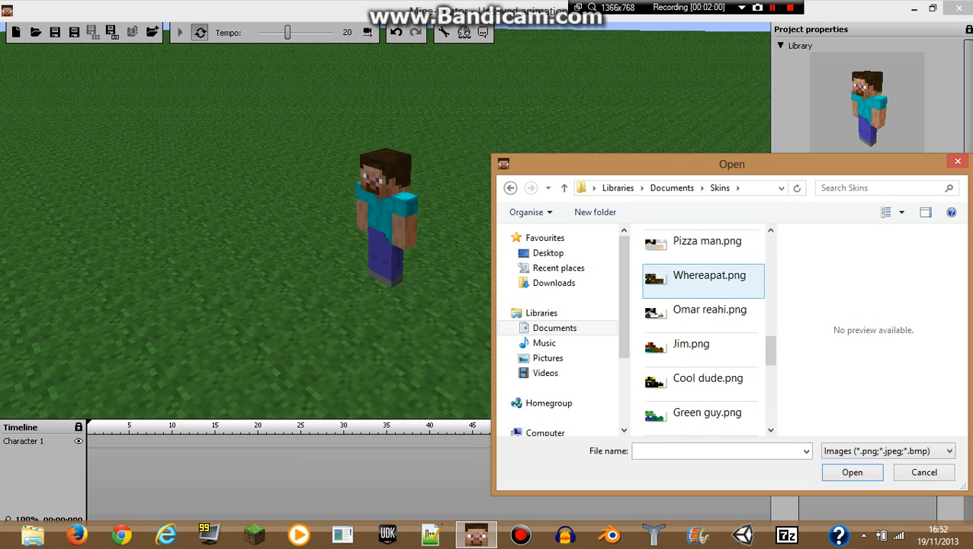
scroll(688, 279, "down", 1)
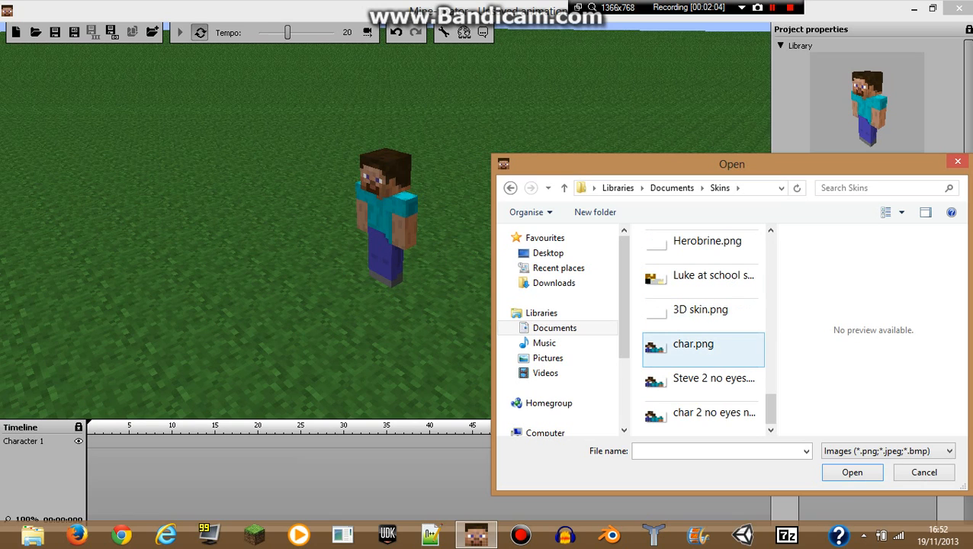
scroll(701, 347, "up", 1)
scroll(701, 347, "up", 10)
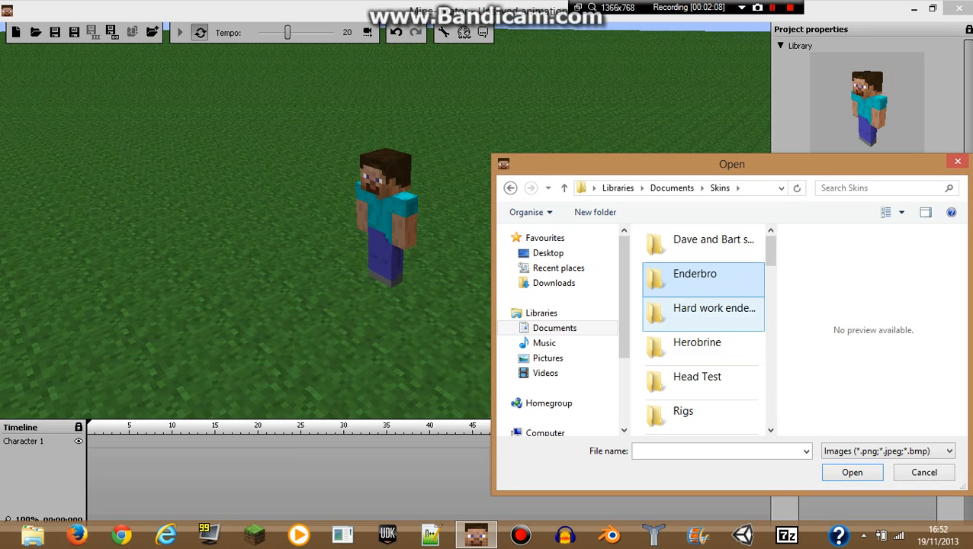
left_click(510, 188)
scroll(702, 347, "down", 10)
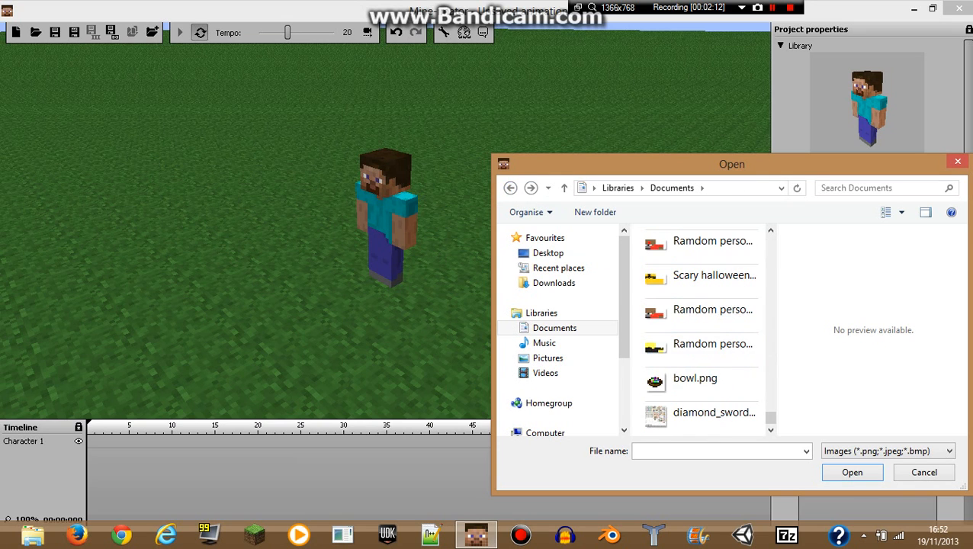
scroll(702, 336, "up", 8)
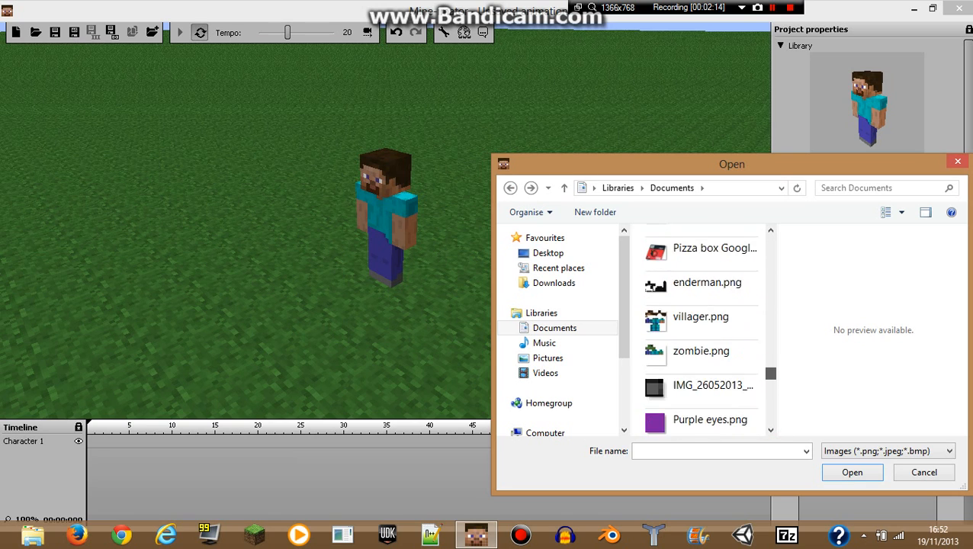
double_click(685, 335)
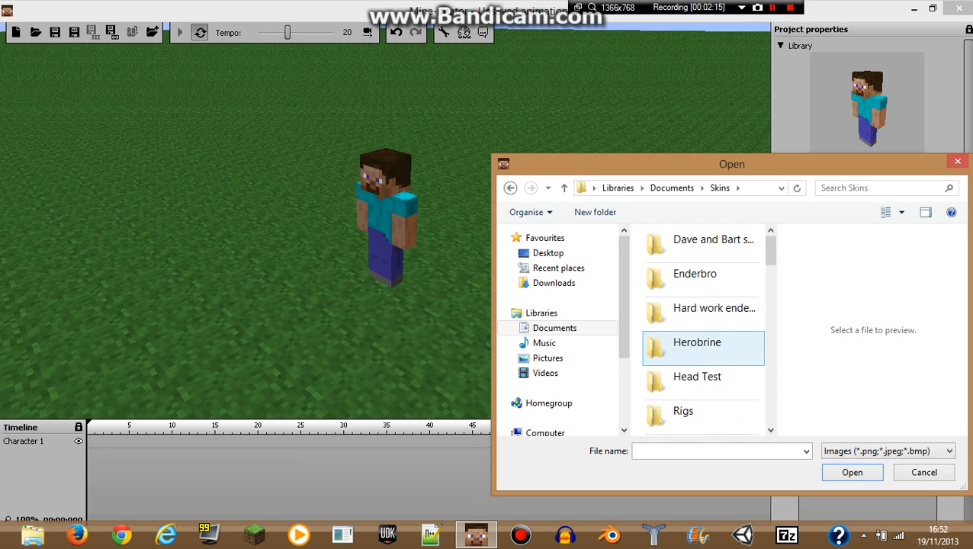
- Load Cool dude.png from the Skins folder as Character 1's skin
scroll(701, 349, "down", 3)
scroll(701, 349, "down", 5)
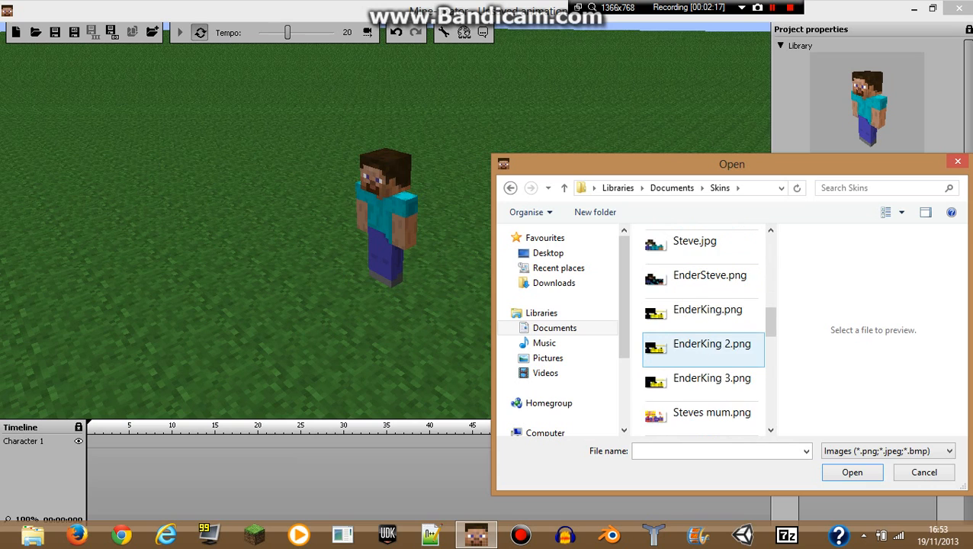
scroll(701, 349, "down", 2)
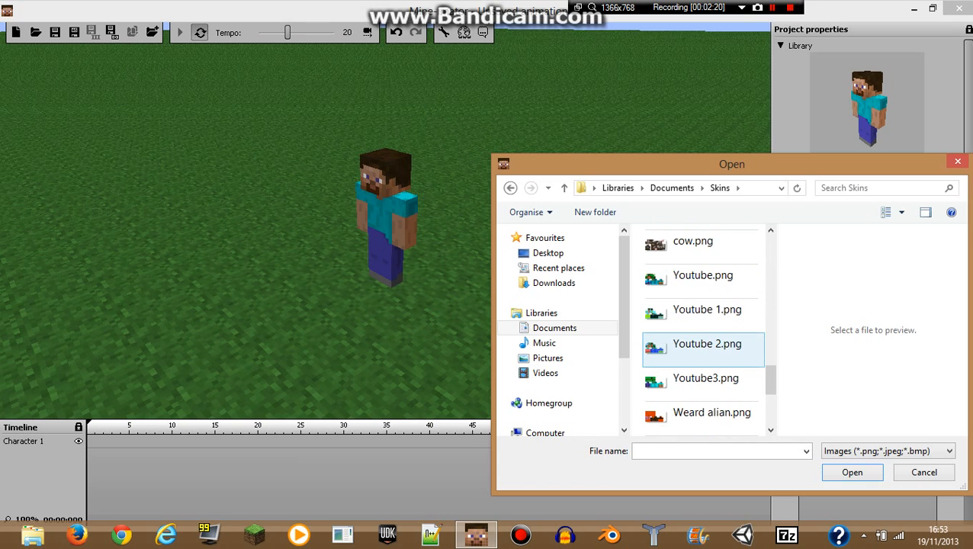
scroll(701, 349, "down", 2)
scroll(701, 378, "up", 3)
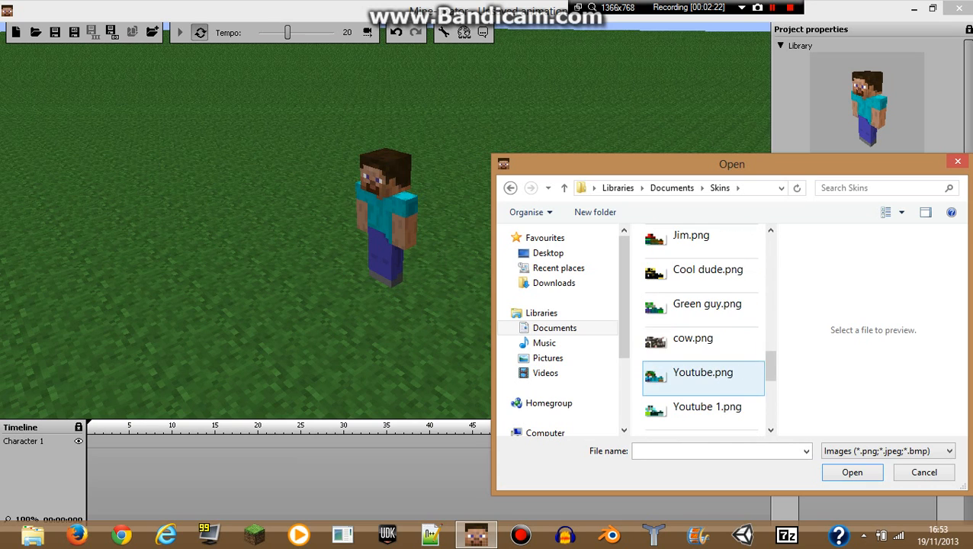
double_click(707, 273)
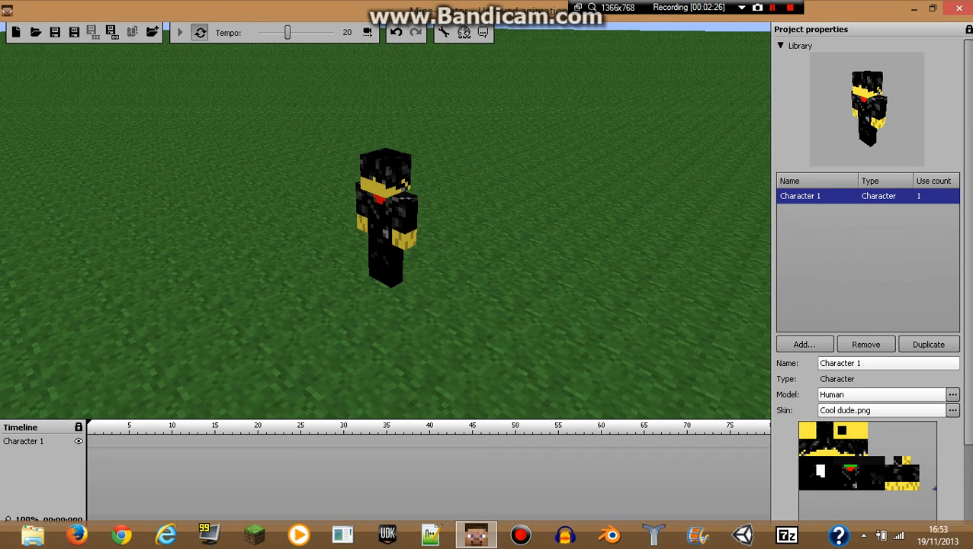
- Make the timeline area taller and create a keyframe for Character 1 at the start of the timeline
mouse_move(502, 235)
left_mouse_down()
mouse_move(526, 121)
mouse_move(518, 202)
mouse_move(476, 247)
mouse_move(439, 260)
mouse_move(484, 202)
mouse_move(453, 232)
mouse_move(446, 266)
mouse_move(497, 221)
mouse_move(494, 246)
mouse_move(462, 241)
mouse_move(465, 264)
left_mouse_up()
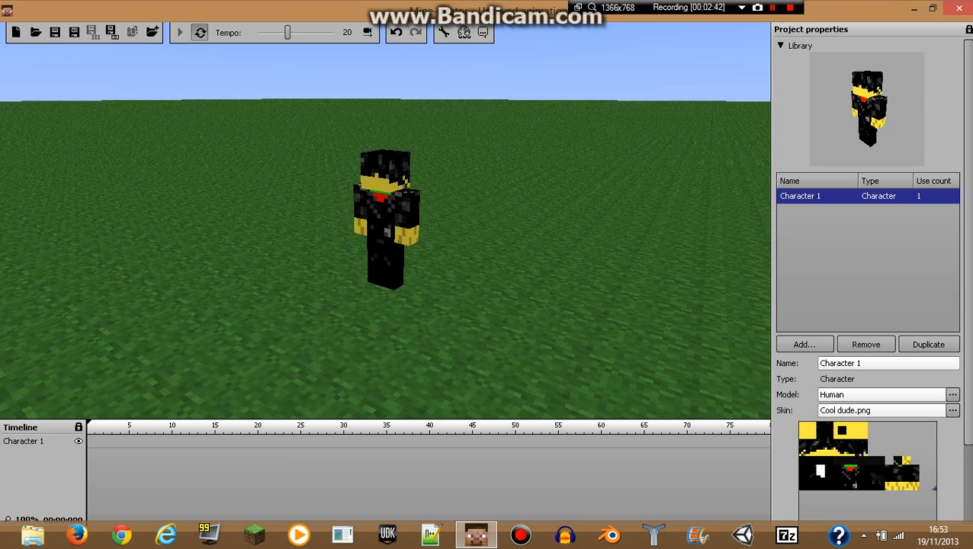
left_click_drag(401, 243, 391, 218)
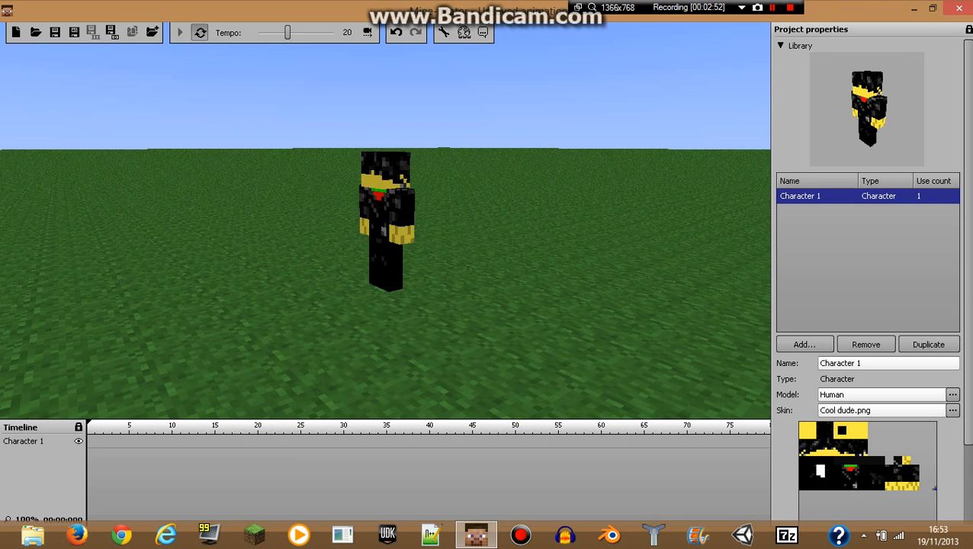
left_click_drag(108, 421, 108, 401)
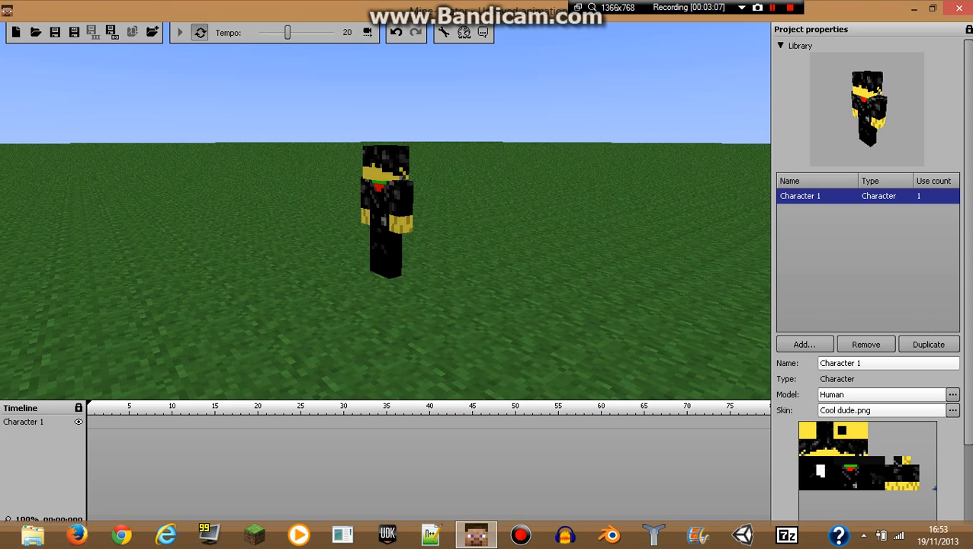
left_click(85, 421)
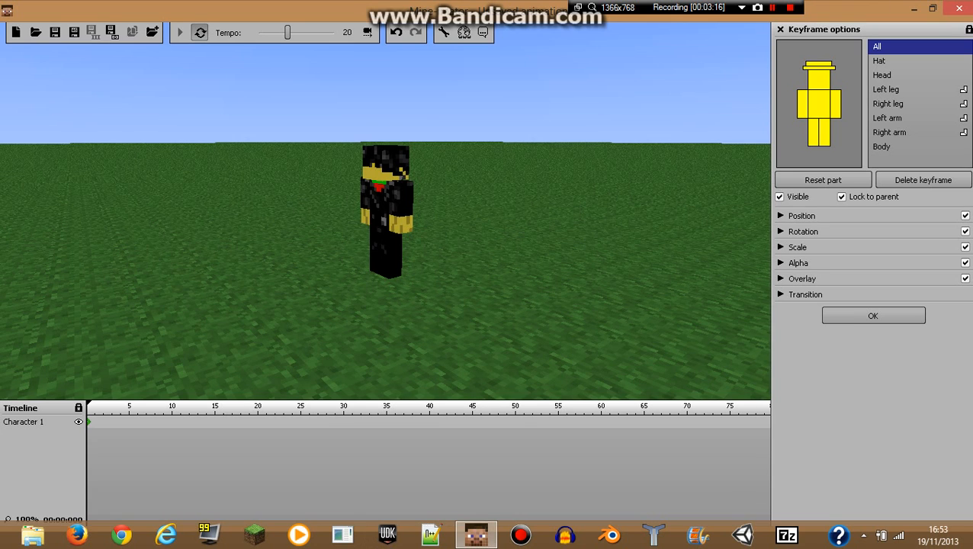
mouse_move(499, 219)
left_mouse_down()
mouse_move(529, 201)
mouse_move(535, 246)
mouse_move(546, 227)
mouse_move(492, 210)
mouse_move(467, 226)
mouse_move(500, 195)
mouse_move(538, 247)
mouse_move(557, 215)
mouse_move(534, 197)
mouse_move(488, 238)
mouse_move(462, 235)
mouse_move(488, 247)
mouse_move(515, 183)
mouse_move(496, 221)
mouse_move(467, 241)
mouse_move(480, 218)
mouse_move(506, 210)
left_mouse_up()
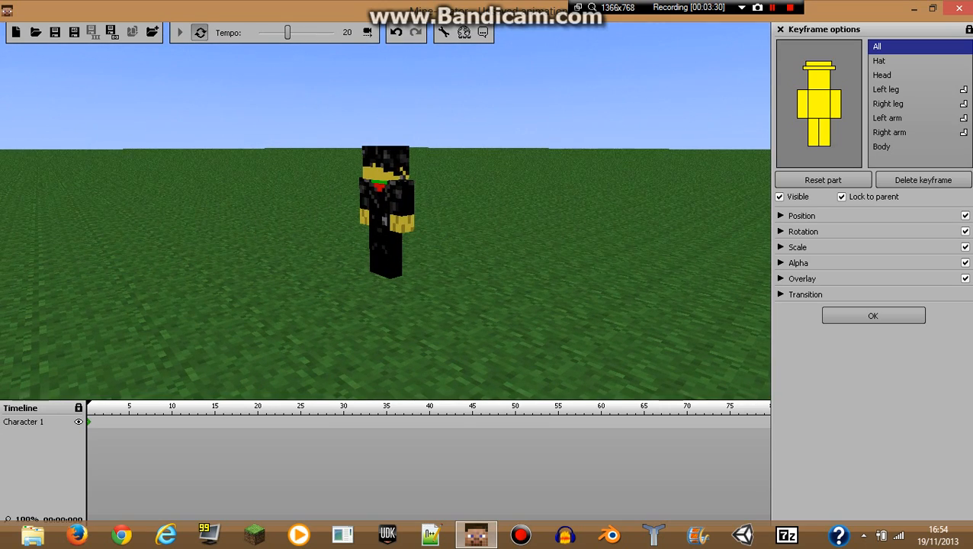
mouse_move(385, 211)
left_mouse_down()
mouse_move(407, 170)
mouse_move(406, 204)
mouse_move(394, 211)
mouse_move(390, 197)
left_mouse_up()
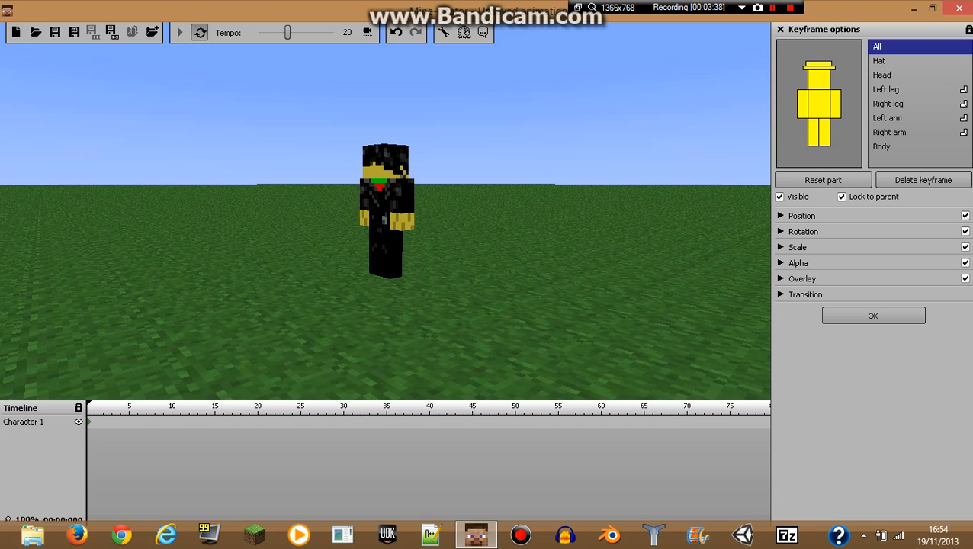
left_click_drag(390, 197, 390, 202)
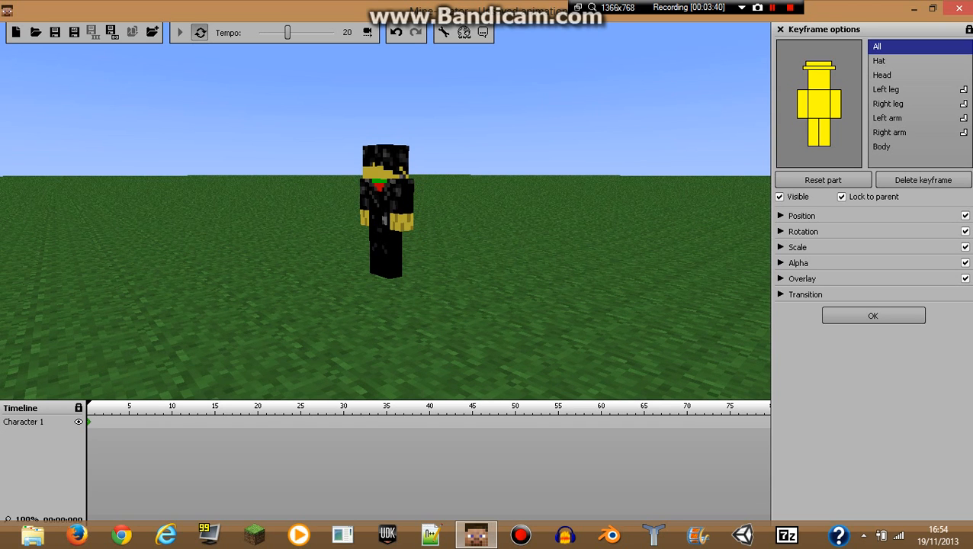
mouse_move(312, 234)
left_mouse_down()
mouse_move(320, 253)
mouse_move(373, 234)
mouse_move(328, 210)
mouse_move(317, 254)
mouse_move(352, 221)
mouse_move(317, 240)
left_mouse_up()
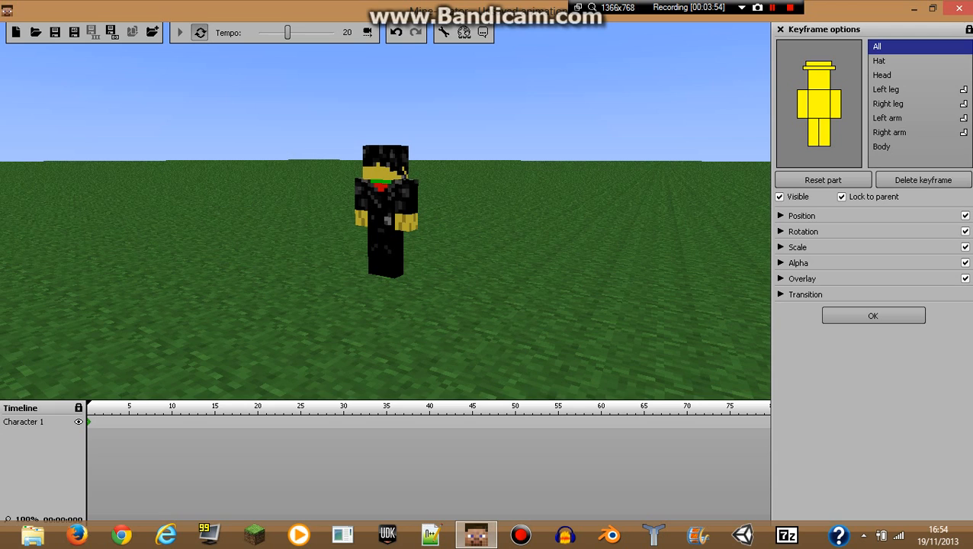
- Try selecting different body parts, settle on the right arm, and expand its rotation settings
left_click(802, 105)
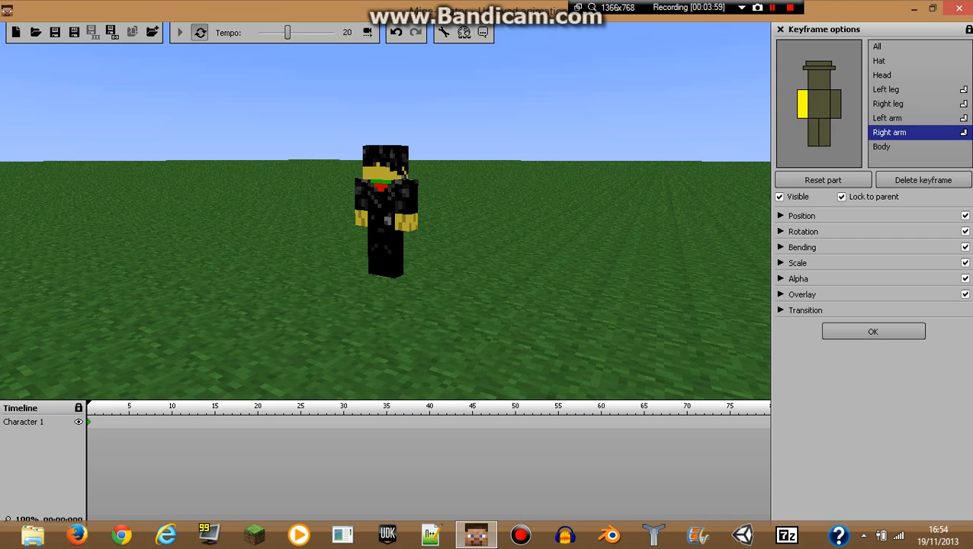
left_click(882, 93)
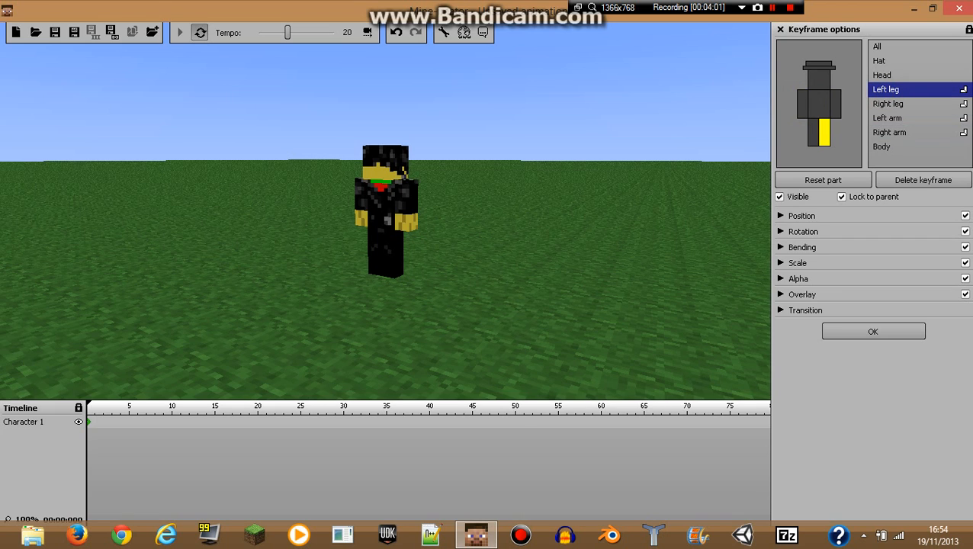
left_click(879, 118)
left_click(875, 131)
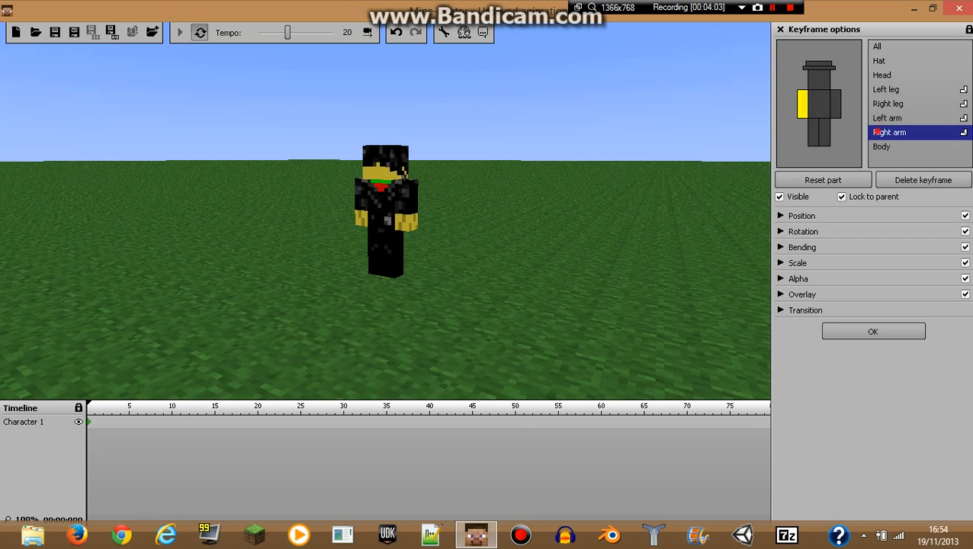
left_click(819, 100)
left_click(829, 103)
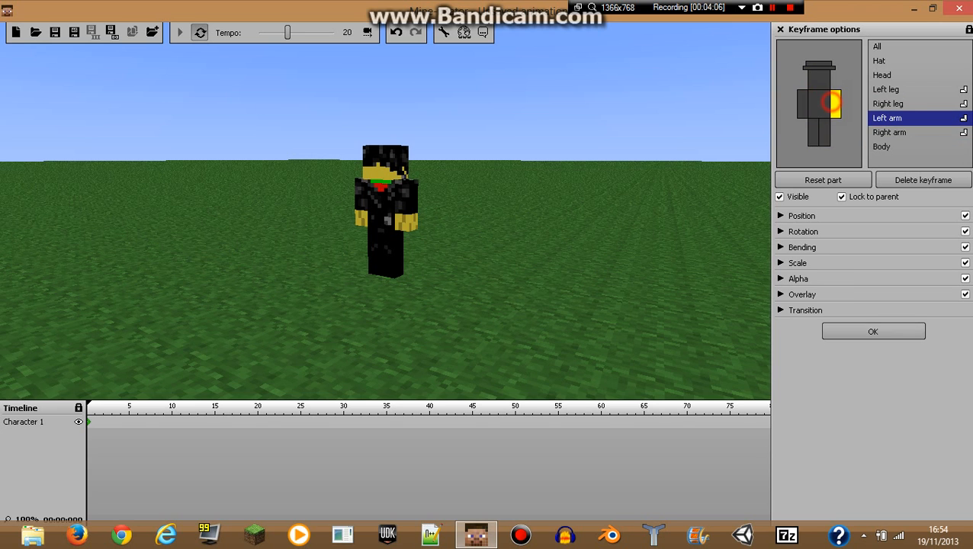
left_click(798, 102)
left_click_drag(393, 218, 394, 242)
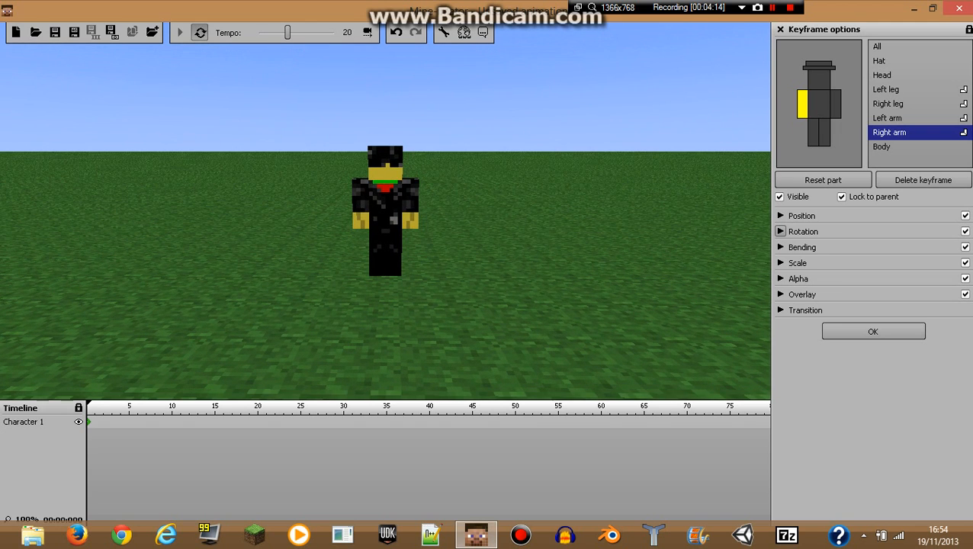
left_click(779, 231)
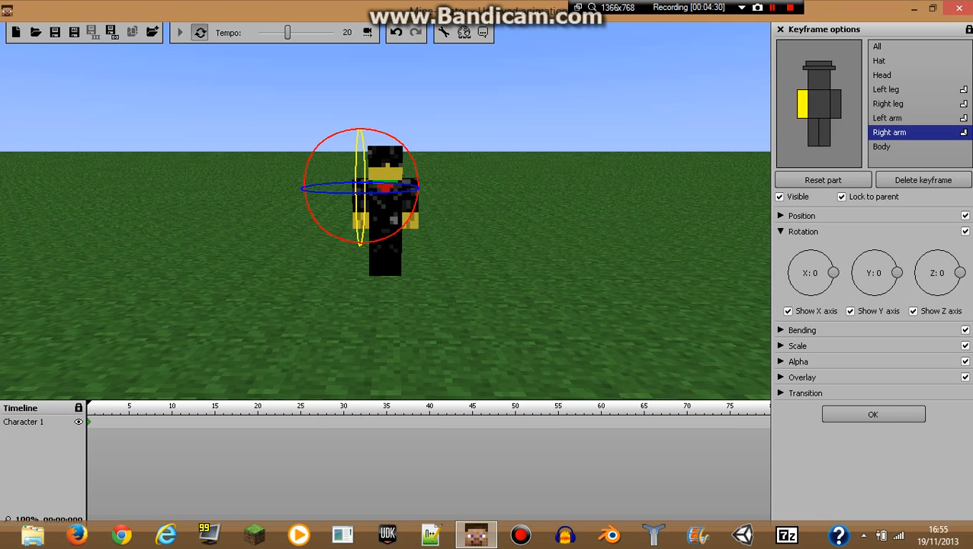
- Turn the X, Y and Z rotation axis guides off and back on, one axis at a time
left_click(788, 311)
left_click(788, 310)
left_click(850, 310)
left_click(850, 310)
left_click(912, 311)
left_click(912, 310)
- Try an X rotation of -17 on the right arm, undo back past the keyframe, and restore the keyframe
mouse_move(833, 272)
left_mouse_down()
mouse_move(817, 293)
mouse_move(831, 278)
left_mouse_up()
key("ctrl+z")
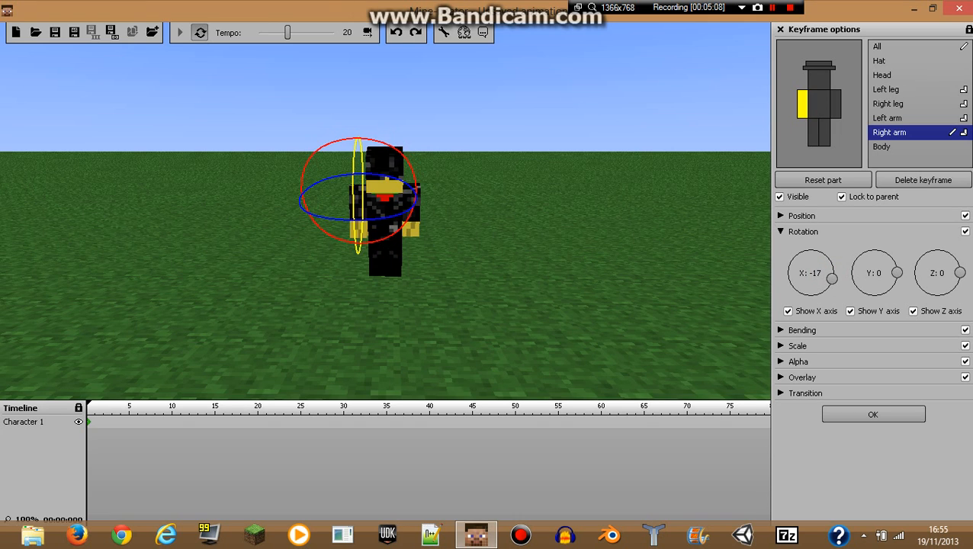
key("ctrl+z")
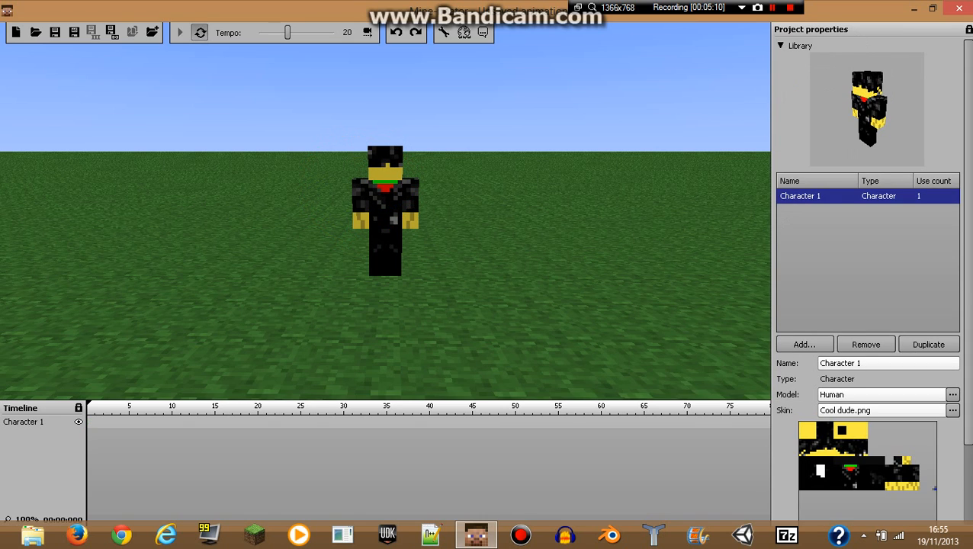
left_click(415, 32)
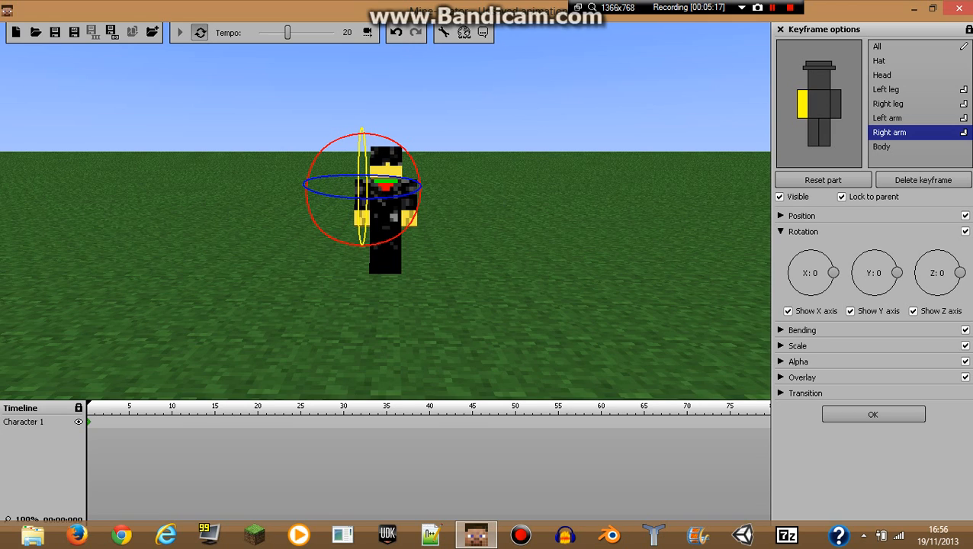
- Try a Y rotation of -13 on the right arm and undo it
left_click_drag(317, 161, 325, 151)
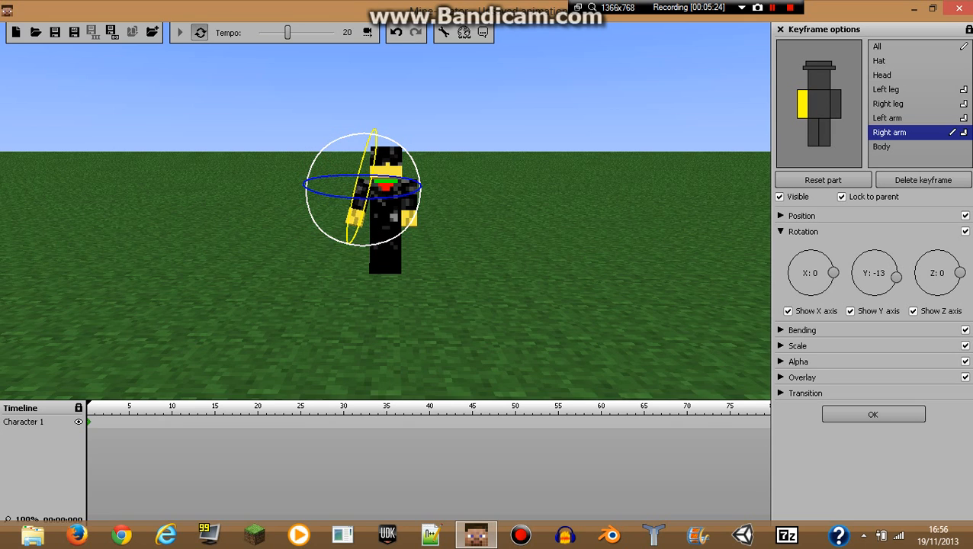
key("ctrl+z")
- Fly the camera around the scene and frame the character closer from the front
key("e")
right_click_drag(299, 202, 374, 282)
key("w")
key("a")
key("a")
key("s")
key("d")
key("w")
key("s")
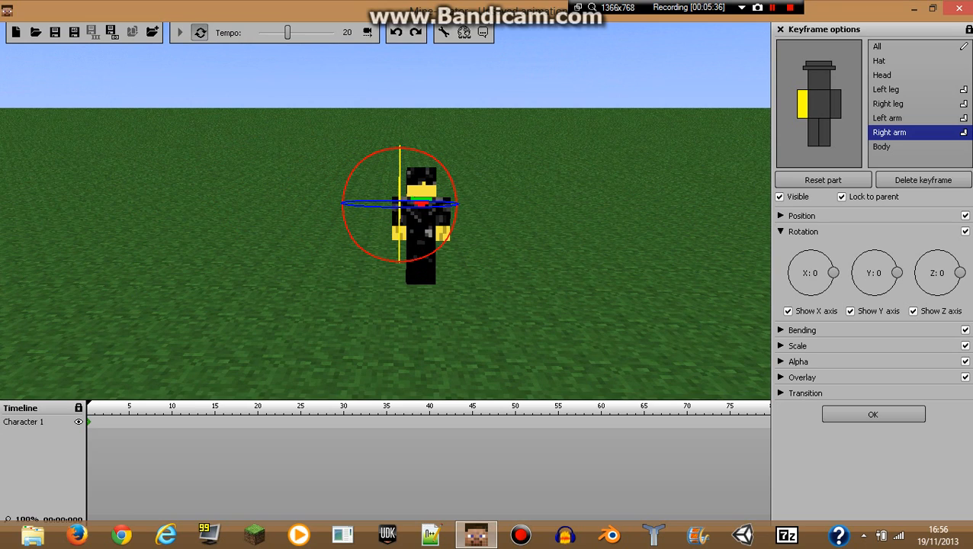
mouse_move(249, 180)
left_mouse_down()
mouse_move(285, 161)
mouse_move(361, 176)
mouse_move(286, 190)
mouse_move(252, 170)
left_mouse_up()
right_click_drag(252, 169, 338, 124)
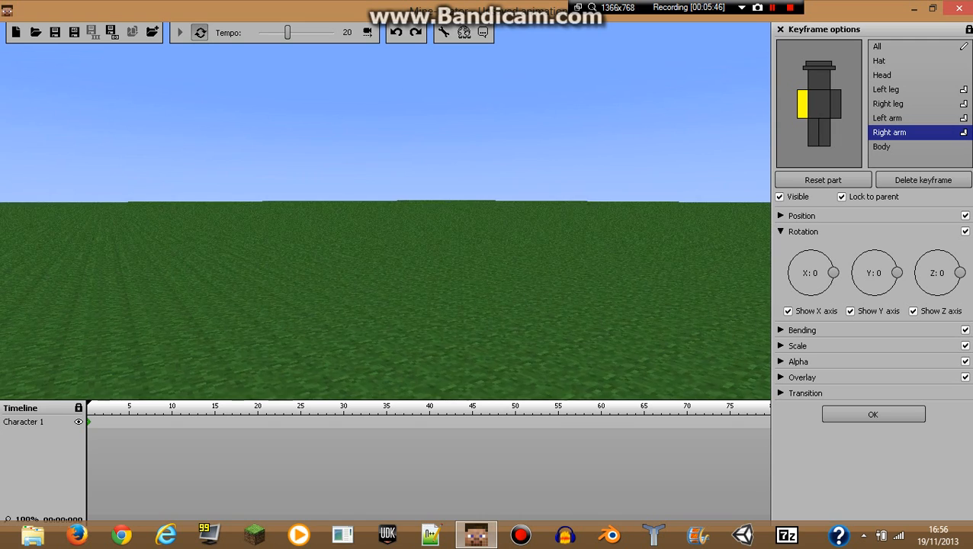
key("s")
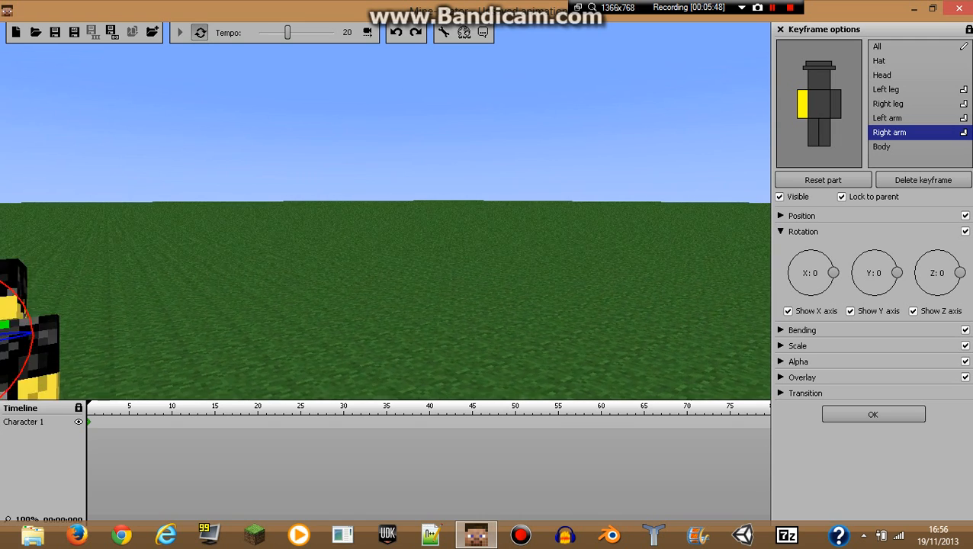
key("a")
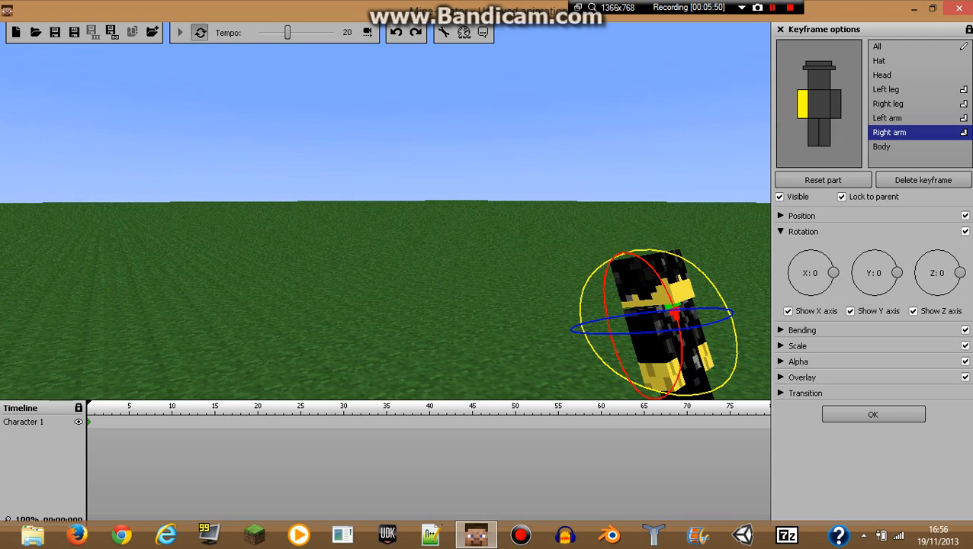
key("d")
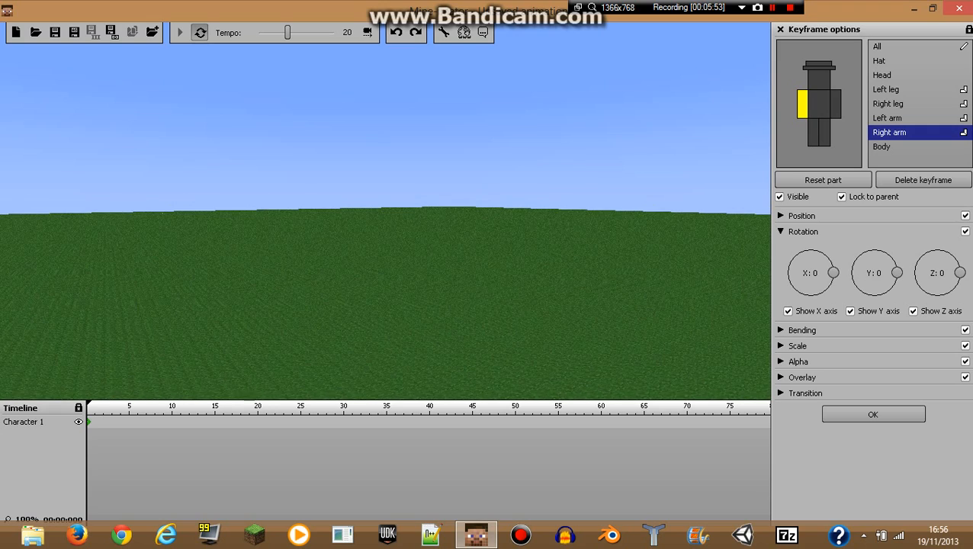
key("q")
right_click_drag(385, 210, 404, 175)
key("e")
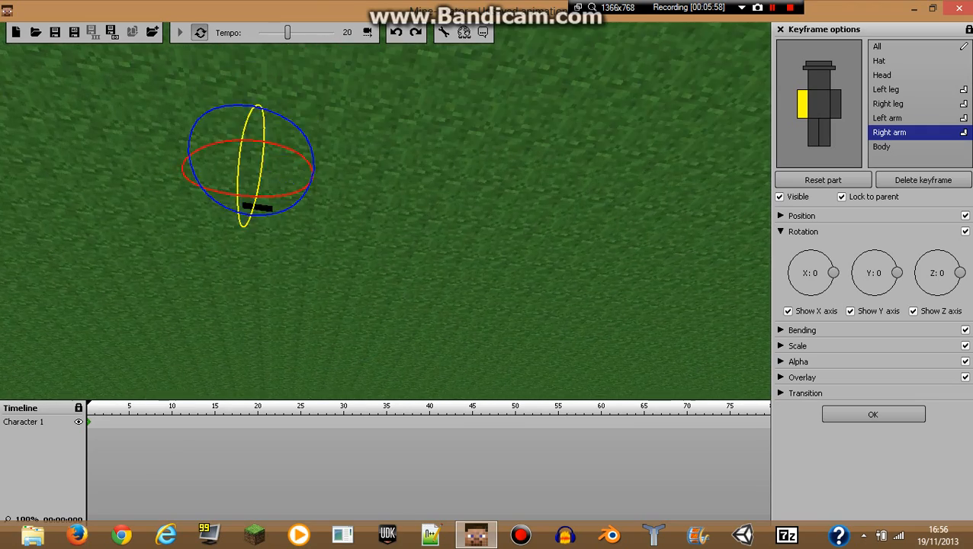
key("w")
right_click_drag(385, 210, 366, 157)
key("e")
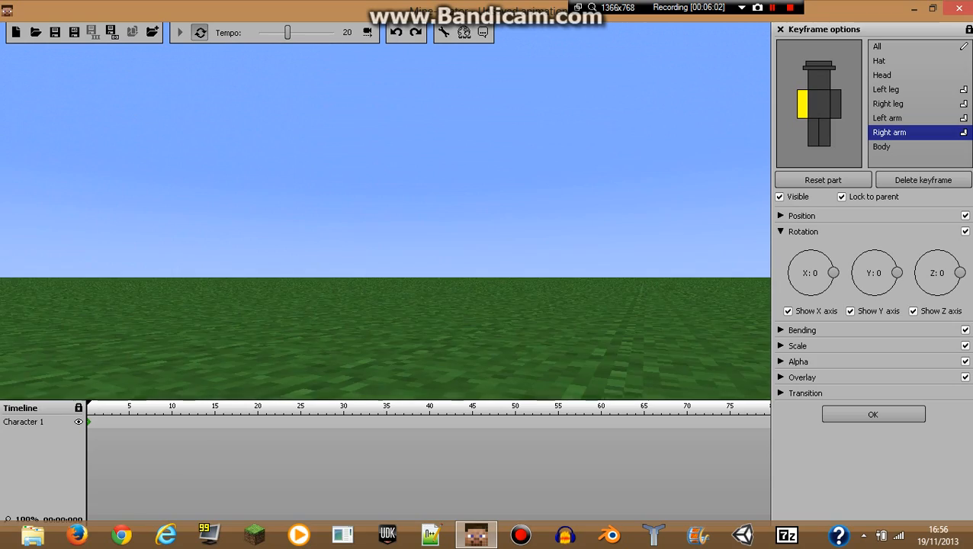
right_click_drag(385, 210, 351, 171)
key("q")
key("w")
right_click_drag(384, 210, 409, 267)
key("w")
key("w")
mouse_move(385, 211)
right_mouse_down()
mouse_move(419, 207)
mouse_move(401, 206)
right_mouse_up()
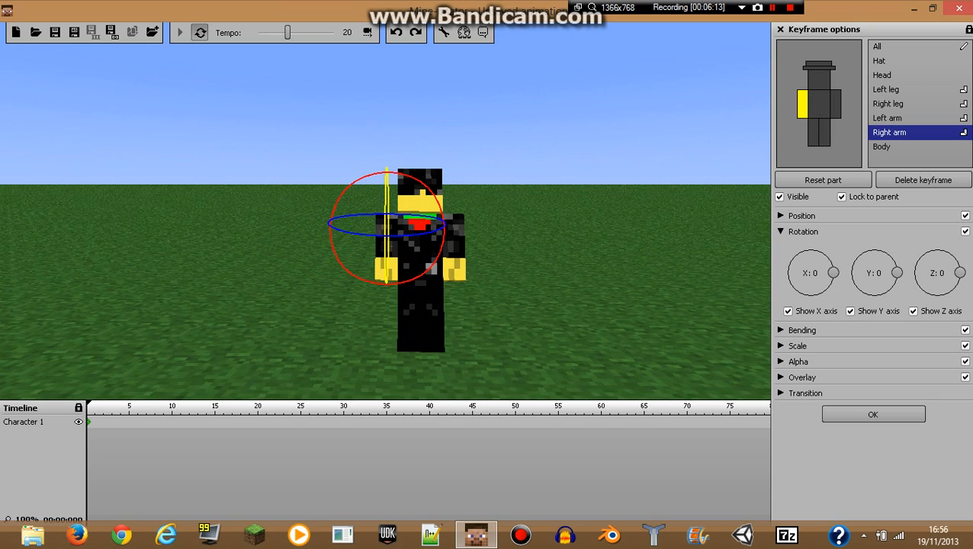
- Toggle the X and Y axis guides off and on, and try a Y rotation of -29 on the right arm before undoing it
left_click(789, 311)
left_click(788, 311)
left_click(850, 311)
left_click(850, 311)
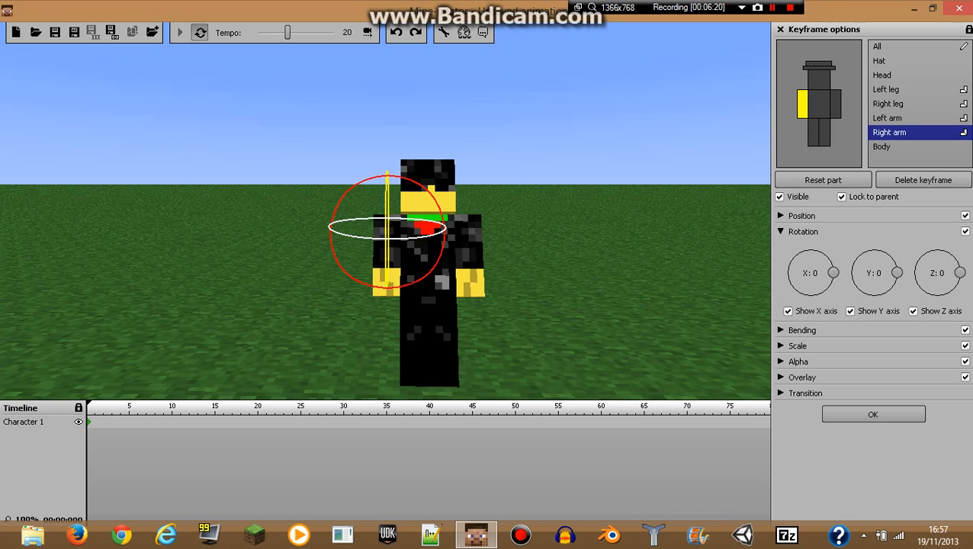
left_click_drag(334, 206, 313, 231)
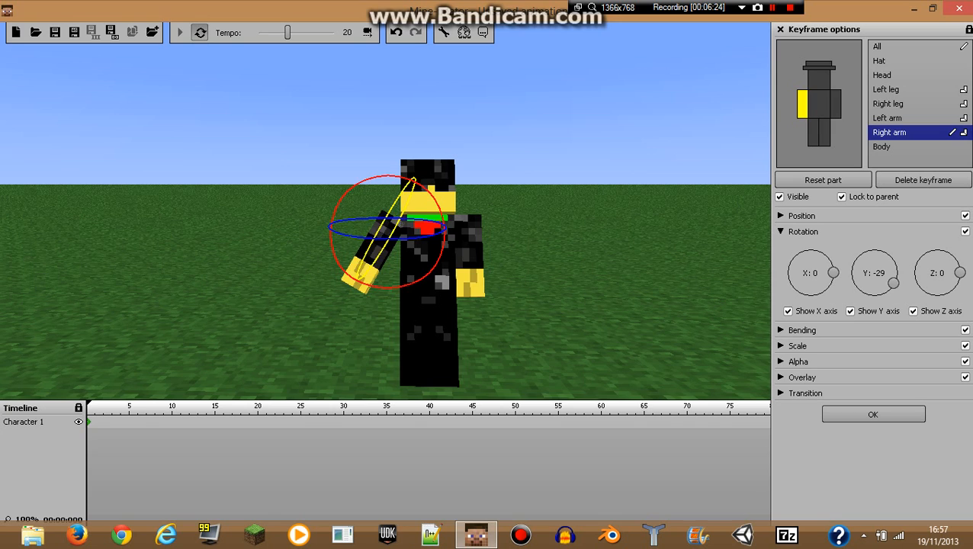
key("ctrl+z")
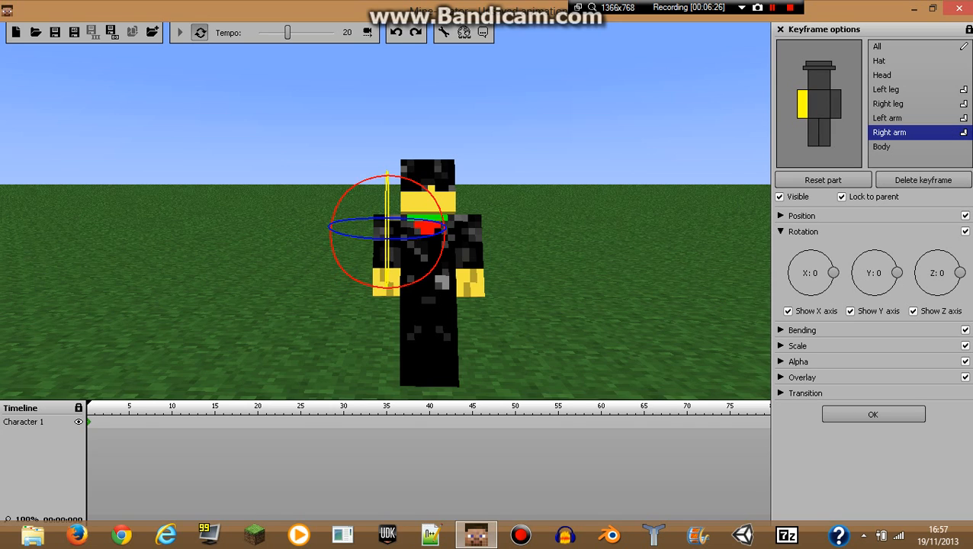
- Add a Character 1 keyframe at frame 2 and raise the right arm to a Y rotation of -147
left_click(104, 421)
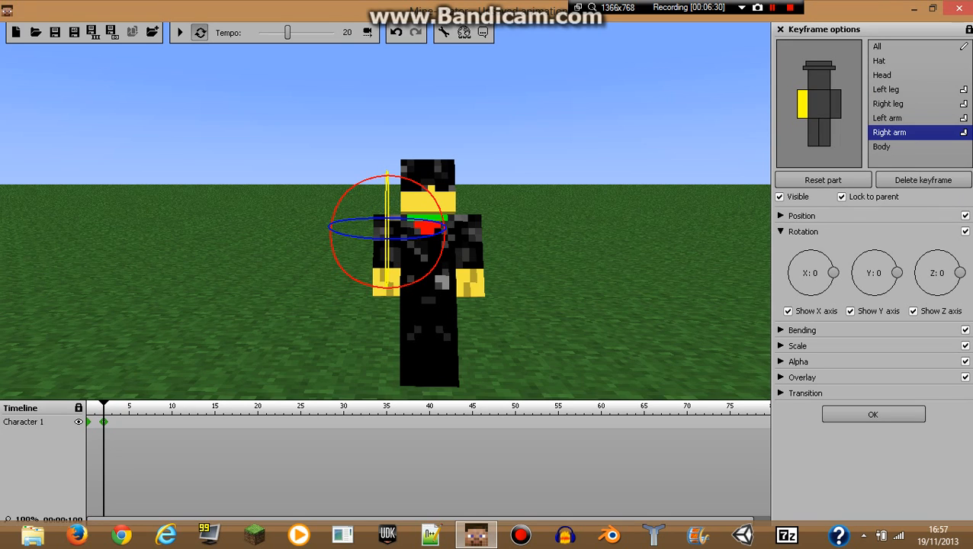
left_click_drag(387, 287, 357, 177)
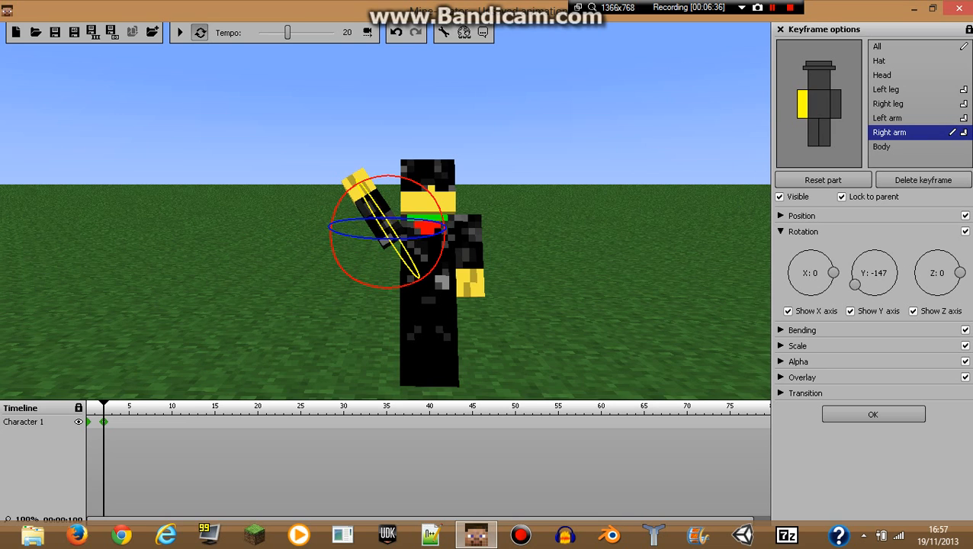
- Preview the arm animation, return to the start of the timeline, and replay it with looping turned off
key("space")
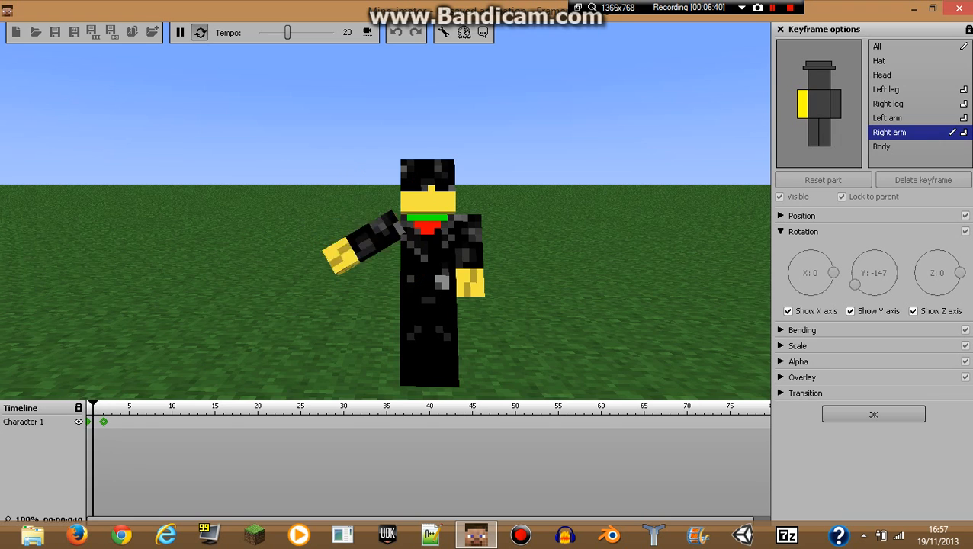
key("space")
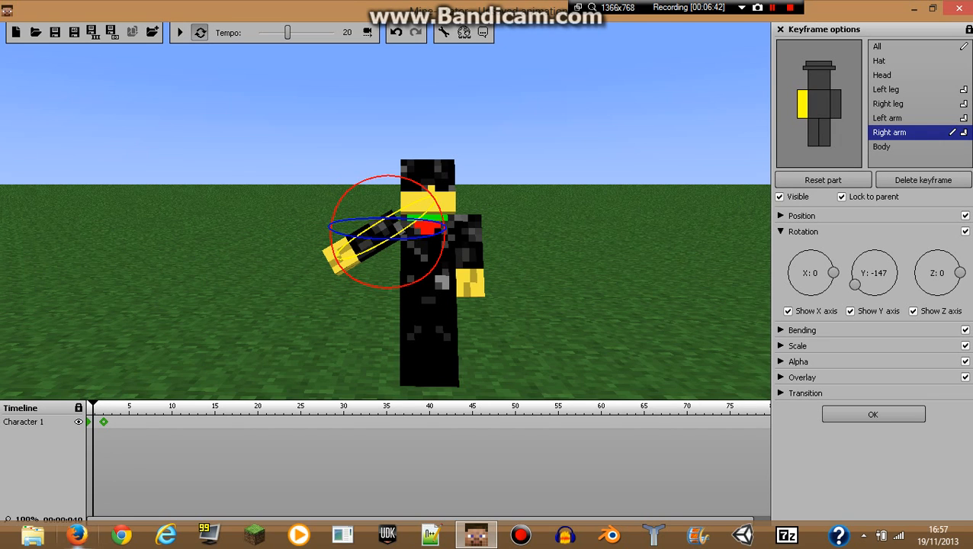
left_click_drag(93, 407, 87, 406)
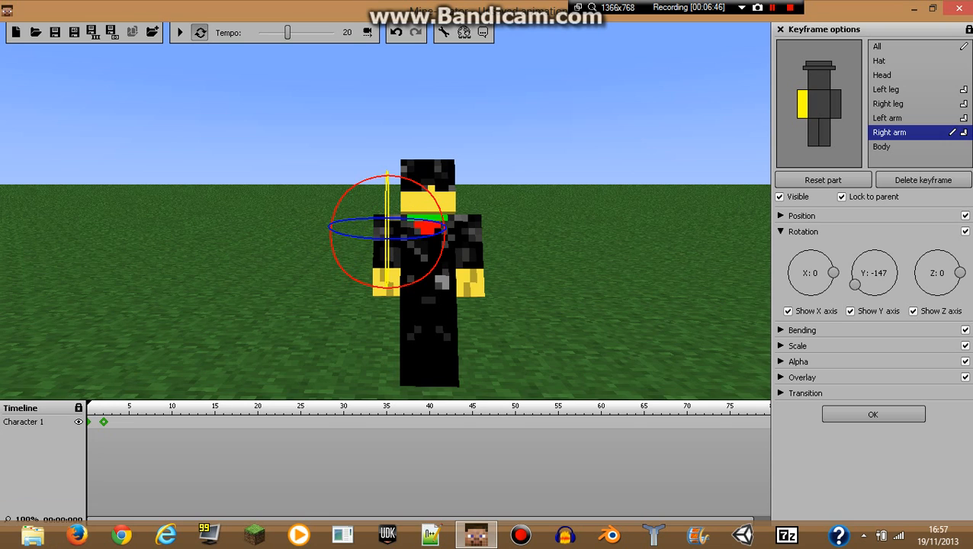
left_click(200, 33)
key("space")
key("space")
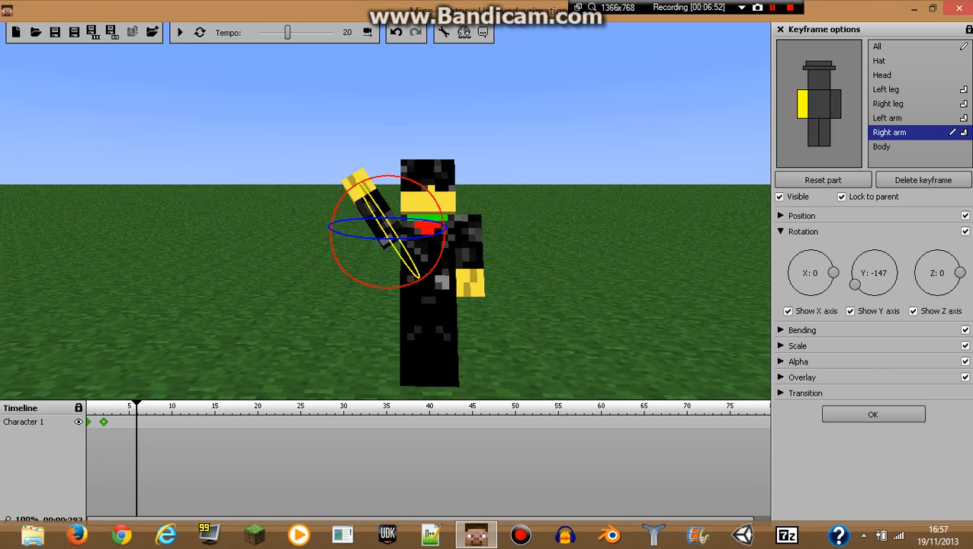
- Move the raised-arm keyframe from frame 2 to frame 5 and preview the slower motion
left_click_drag(104, 422, 130, 421)
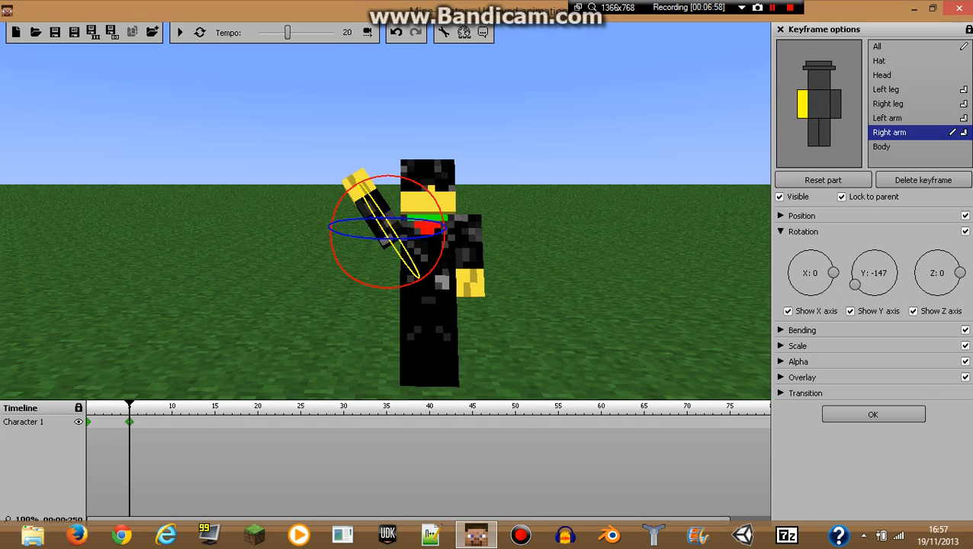
key("space")
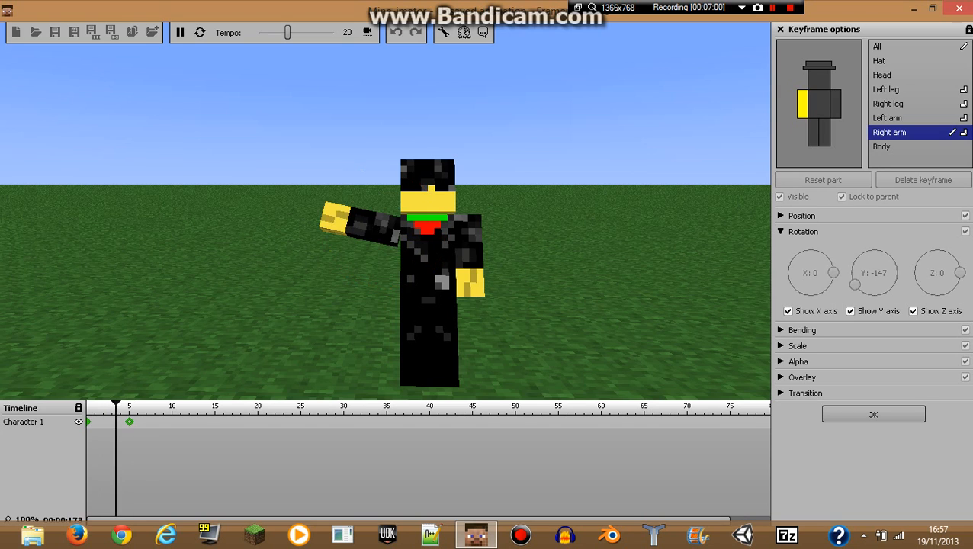
key("space")
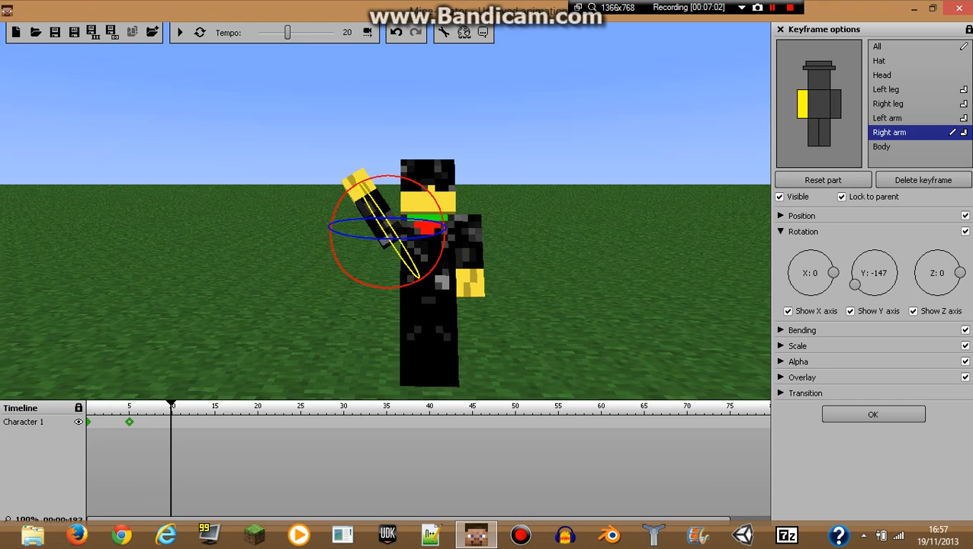
- Add waving keyframes at frames 7, 9 and 11 with right arm Y rotations of -127, -153 and -133
left_click(147, 420)
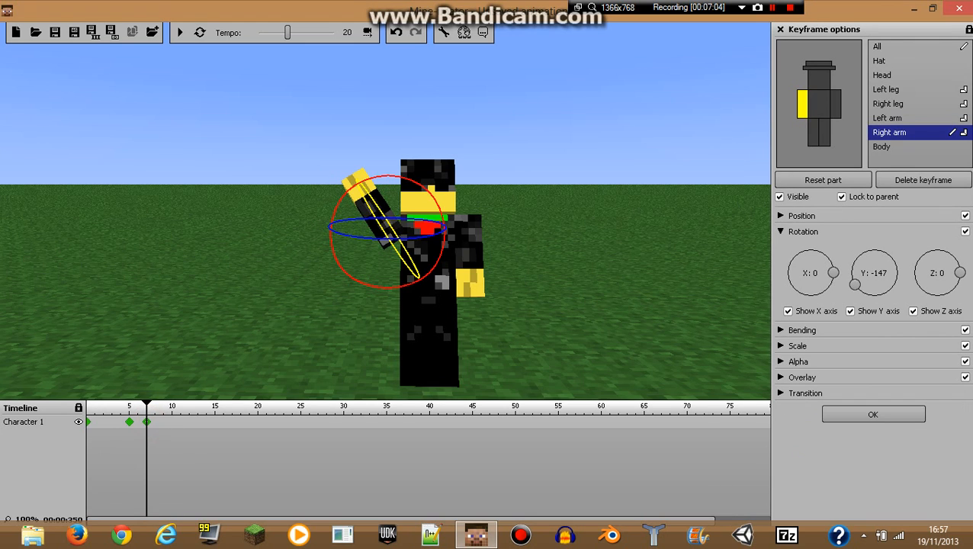
left_click_drag(360, 182, 340, 203)
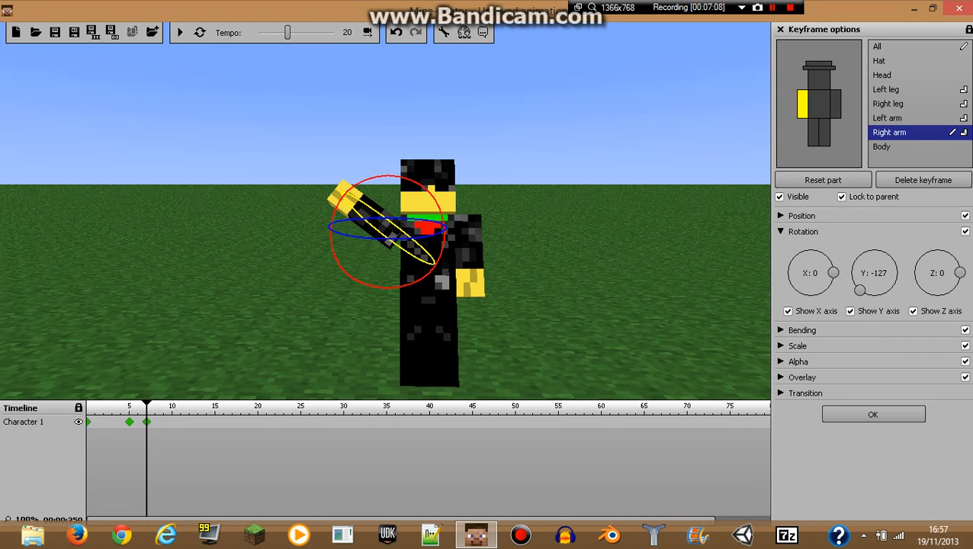
left_click(165, 422)
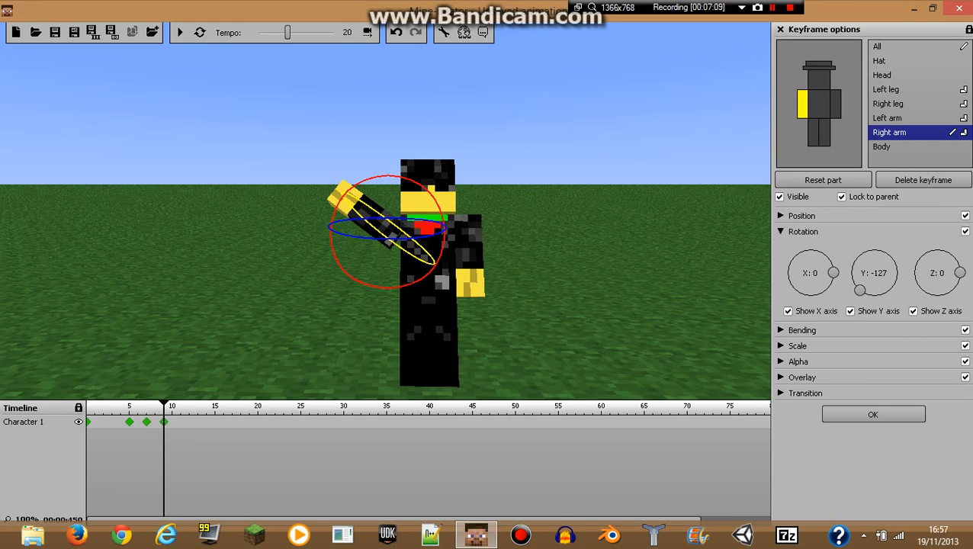
left_click_drag(340, 202, 359, 178)
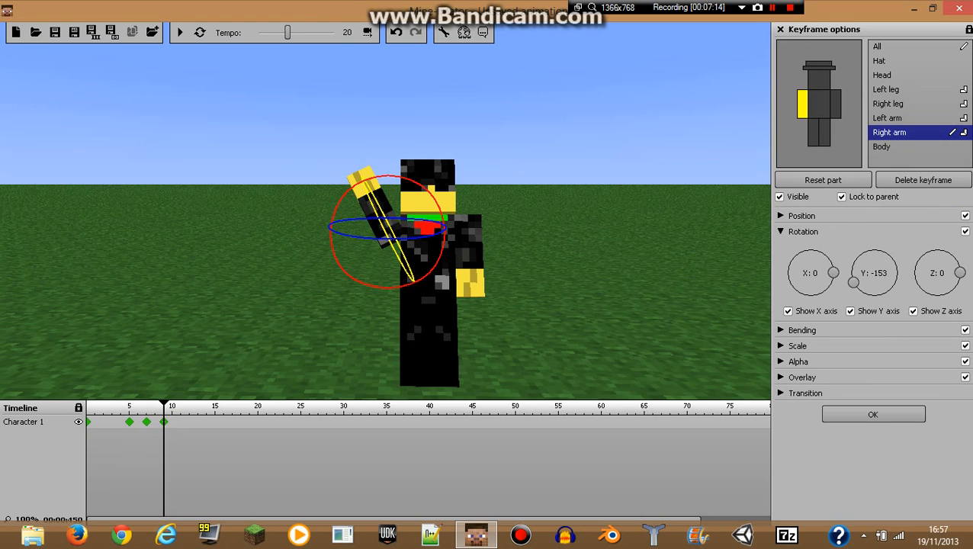
left_click(180, 422)
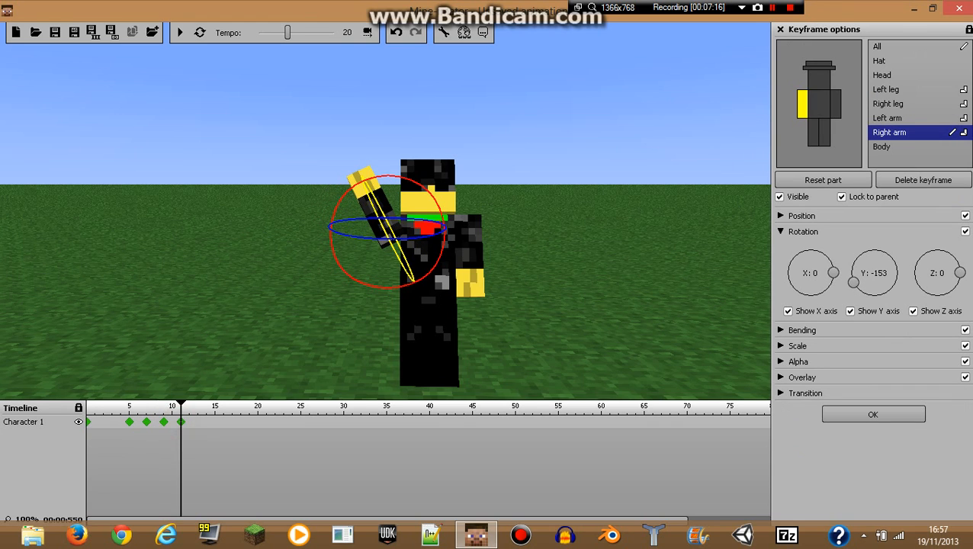
left_click_drag(361, 182, 349, 191)
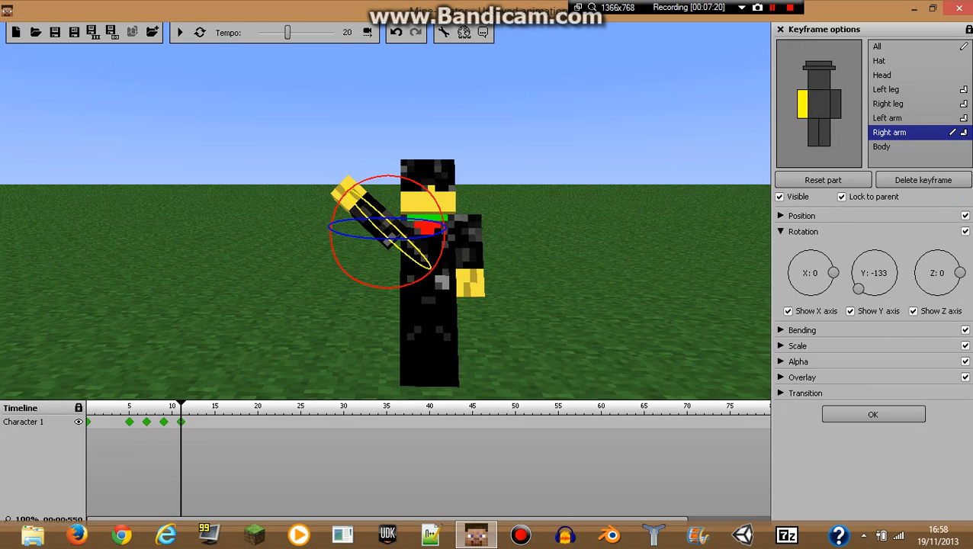
- Add a keyframe at frame 18, lower the right arm to a Y rotation of 0, and preview the whole wave
left_click(241, 422)
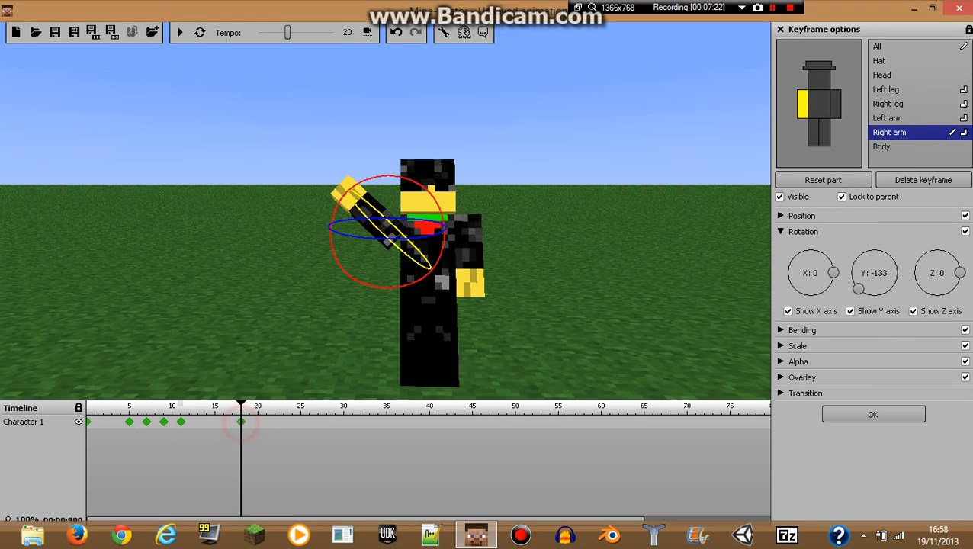
left_click_drag(348, 190, 372, 284)
key("space")
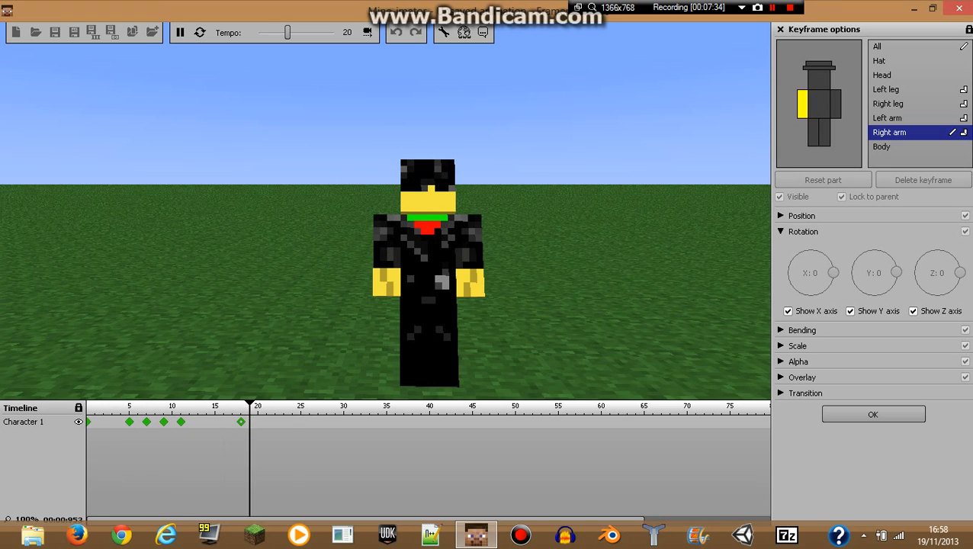
key("space")
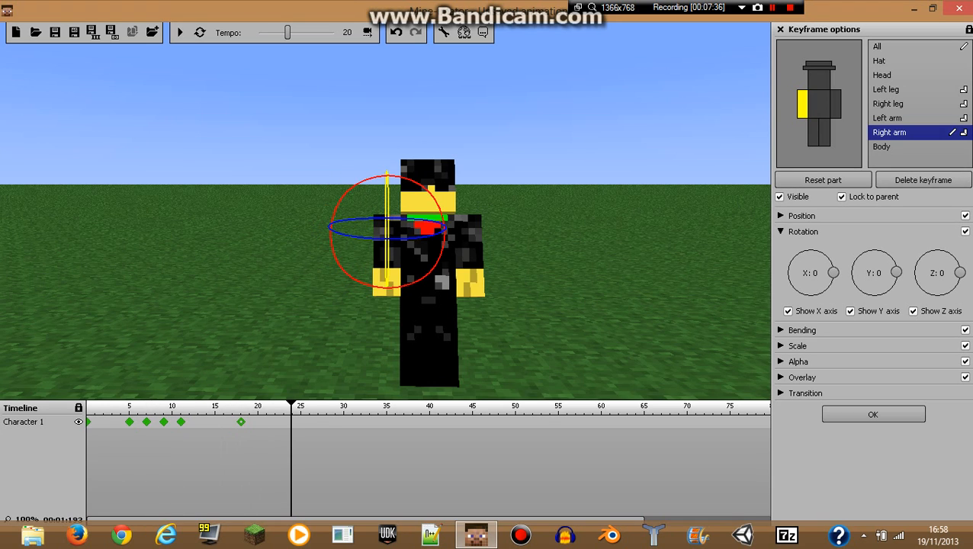
- Compare the first and last keyframes, and copy the right arm's full rotation from the first one
left_click(88, 422)
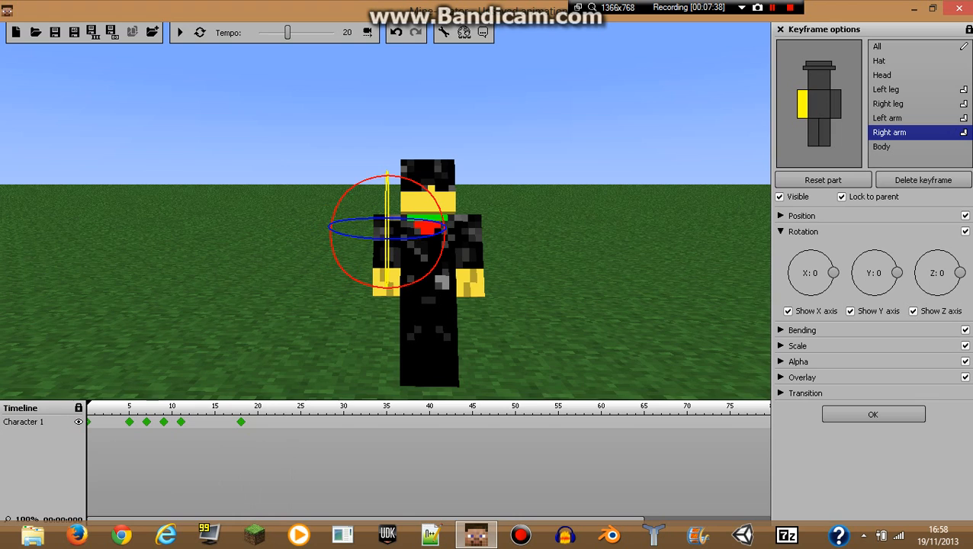
left_click(241, 422)
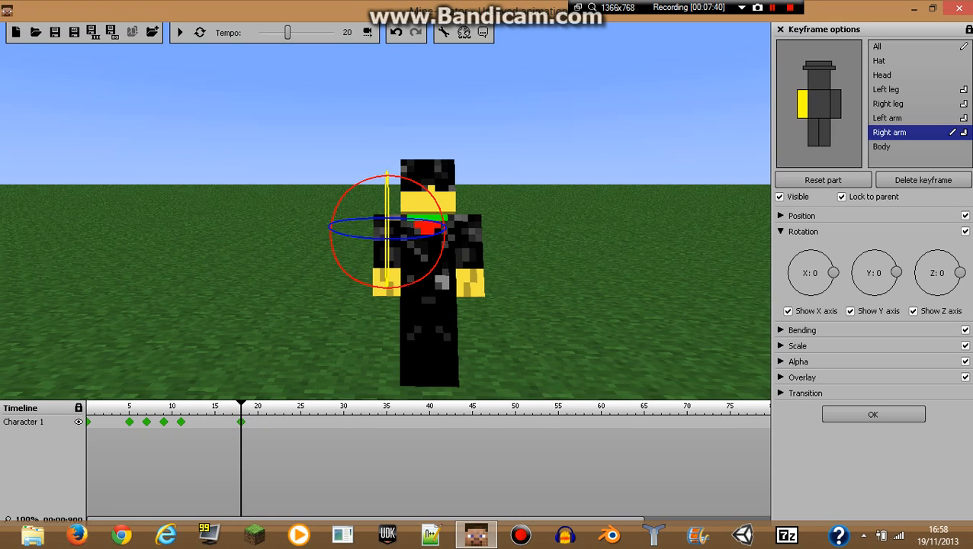
left_click(89, 421)
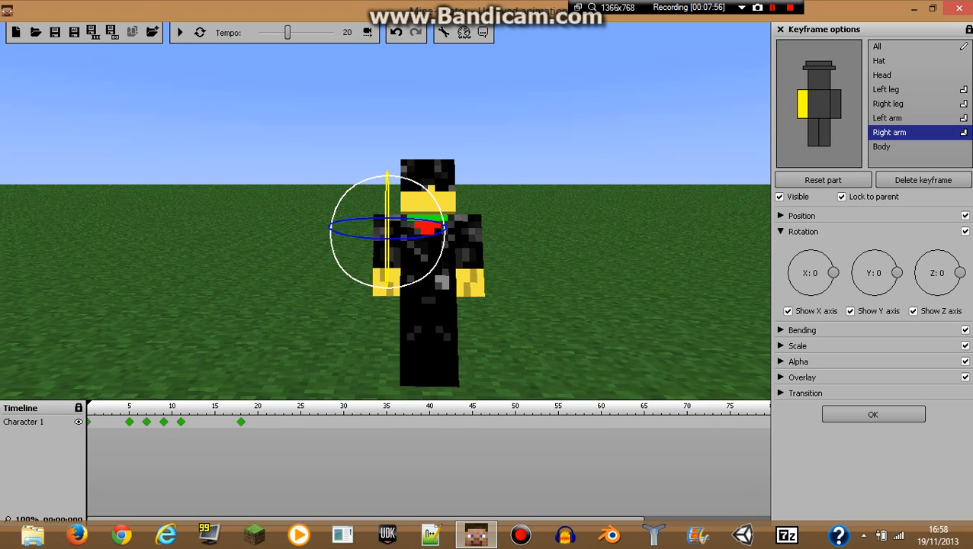
right_click(340, 199)
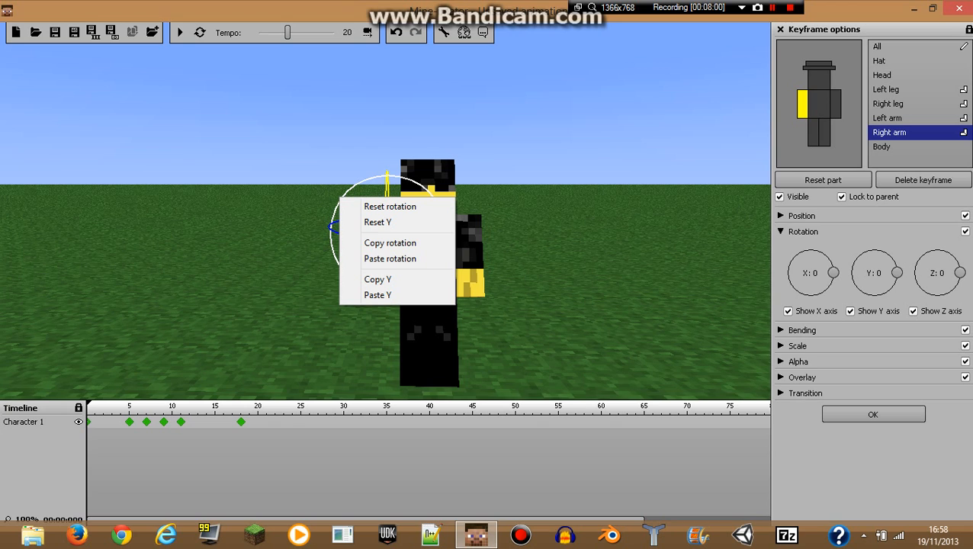
left_click(381, 242)
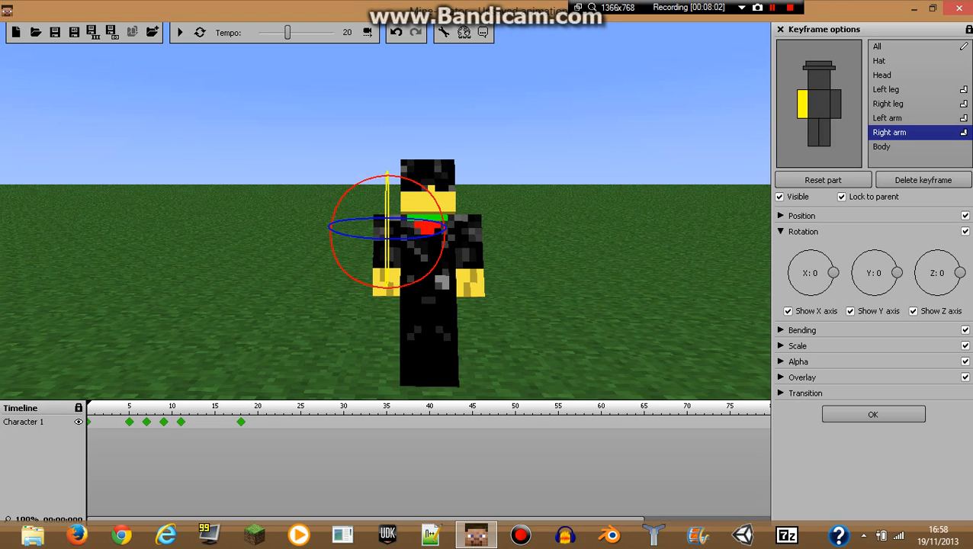
- Paste the copied rotation onto the right arm in the frame 18 keyframe, and preview the wave from the start
left_click(241, 421)
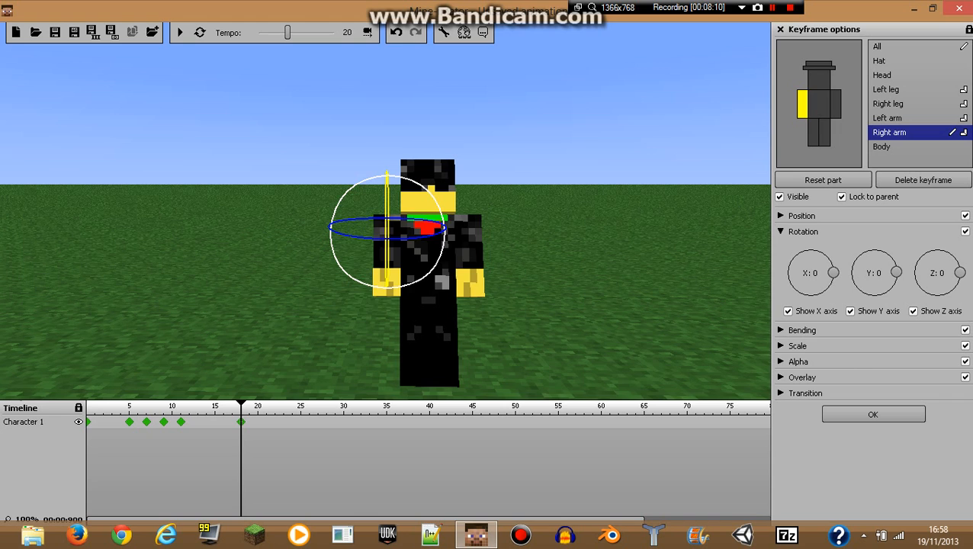
right_click(339, 200)
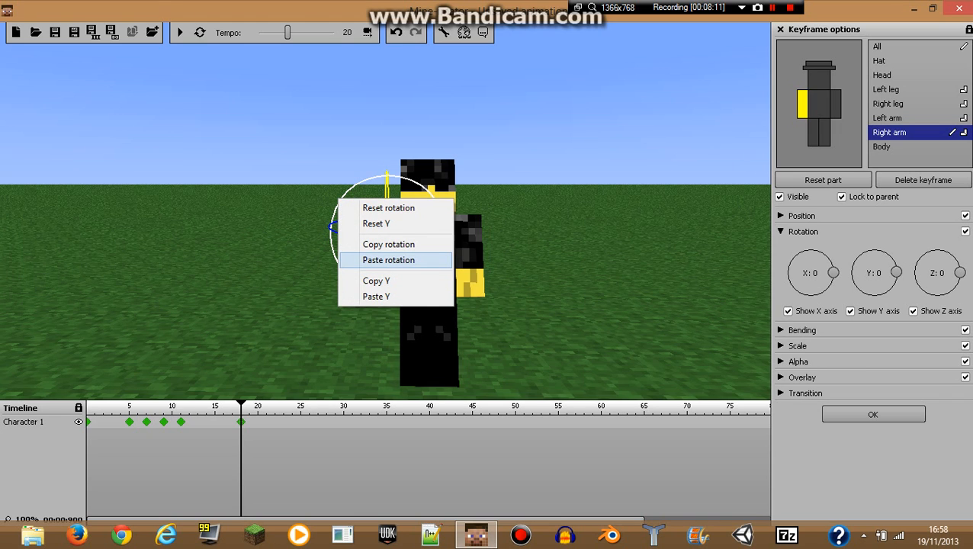
left_click(388, 260)
left_click_drag(241, 406, 88, 406)
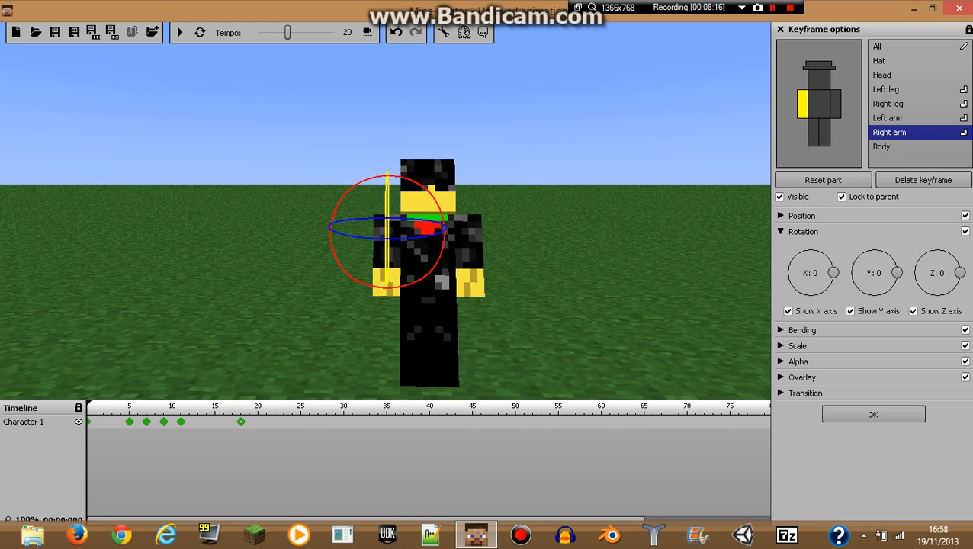
key("space")
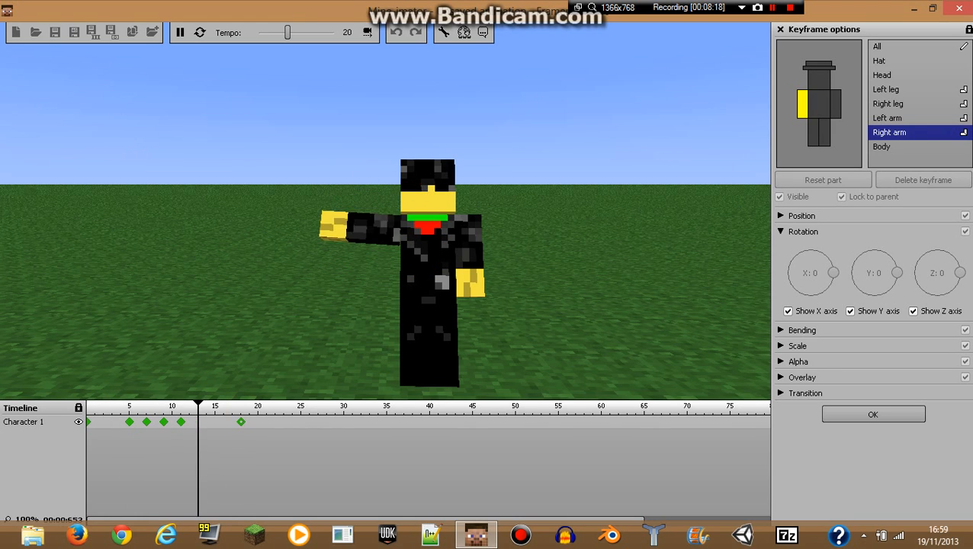
key("space")
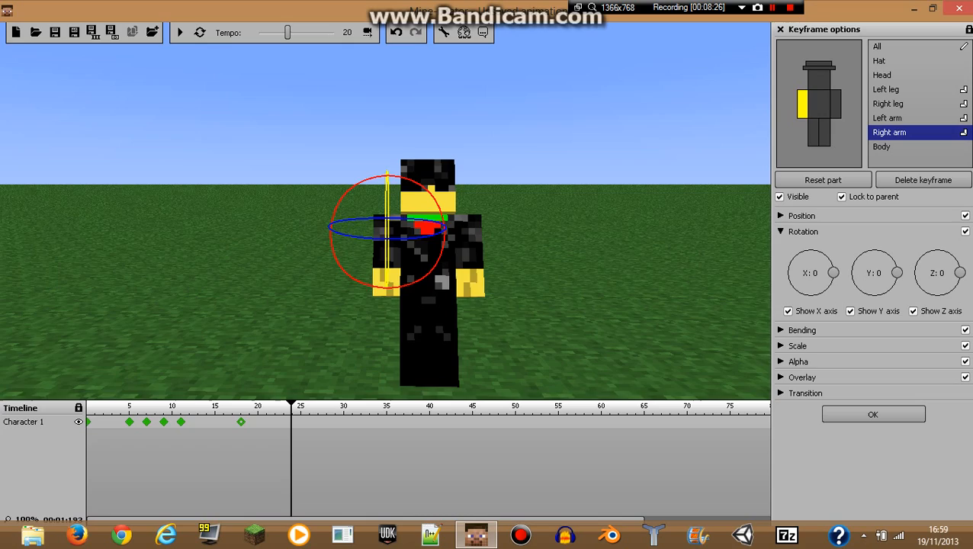
- Fly the camera around the character and replay the wave to check it from different distances and angles
right_click_drag(385, 210, 413, 204)
key("a")
key("d")
key("s")
key("a")
key("w")
key("space")
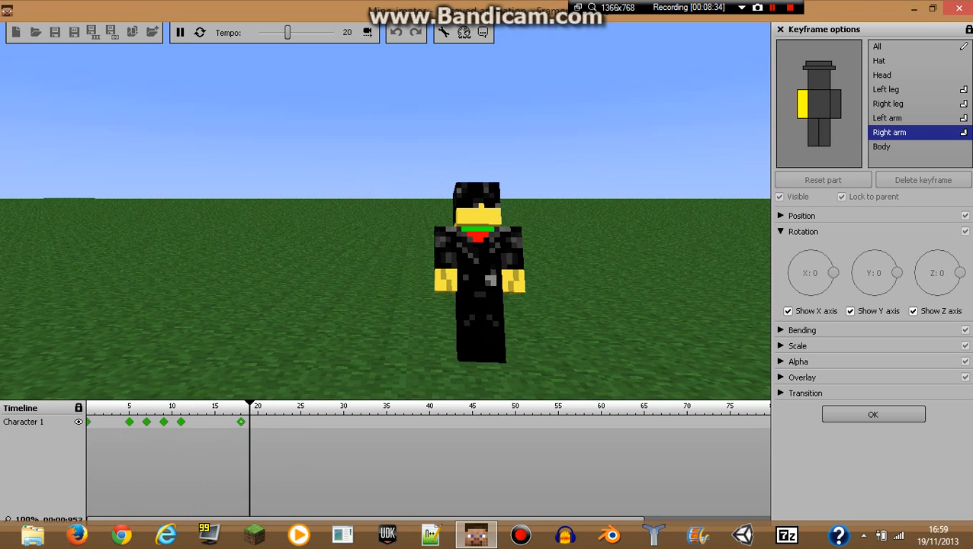
key("space")
right_click_drag(315, 164, 293, 184)
key("d")
key("w")
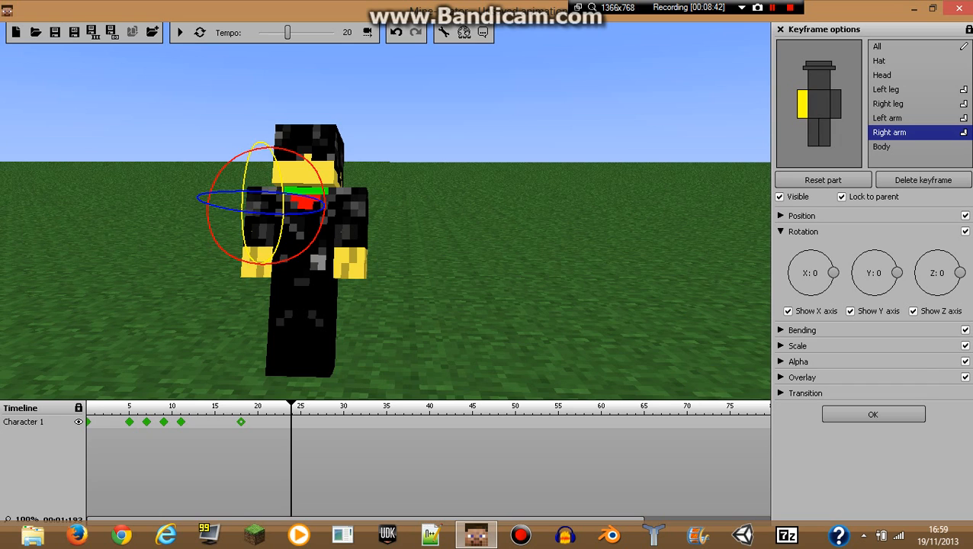
- Lower the animation tempo to 7 and preview the wave with the character viewed from the front
left_click_drag(287, 32, 267, 32)
right_click_drag(438, 217, 488, 217)
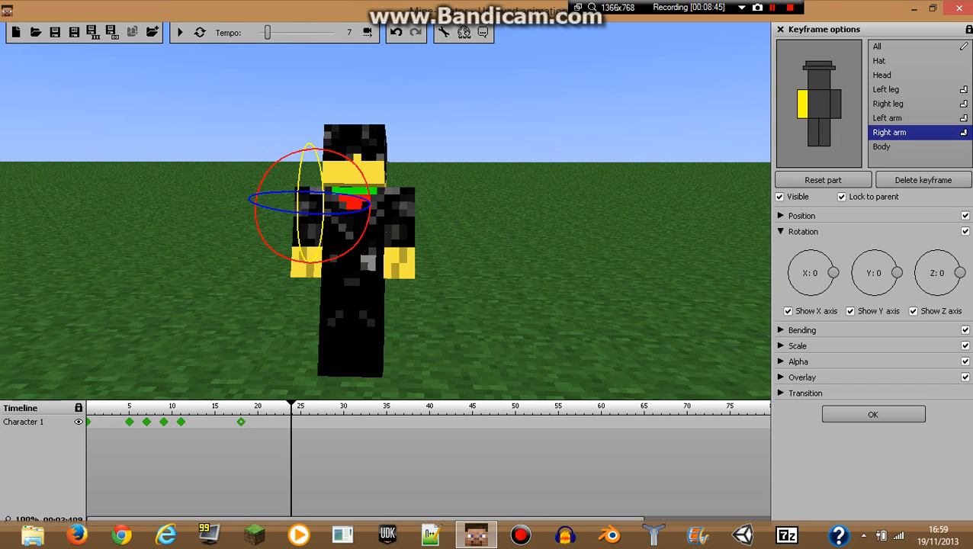
key("space")
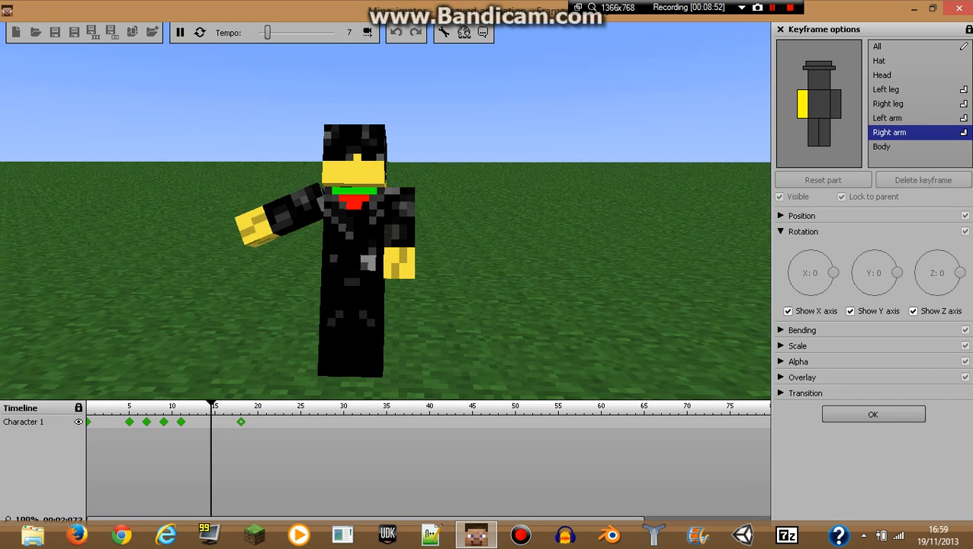
key("space")
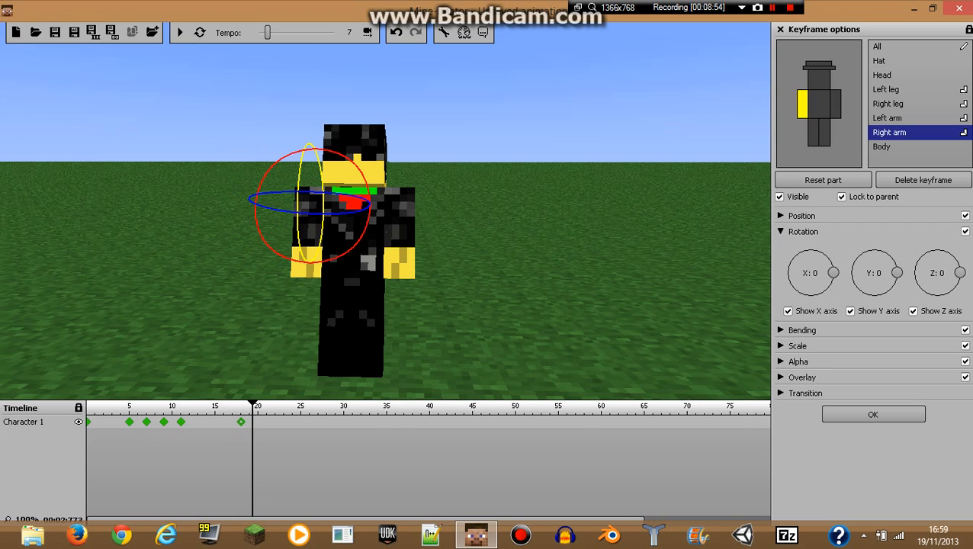
- Reduce the animation tempo to the minimum of 1 and preview the beginning of the wave
left_click_drag(267, 33, 257, 33)
key("space")
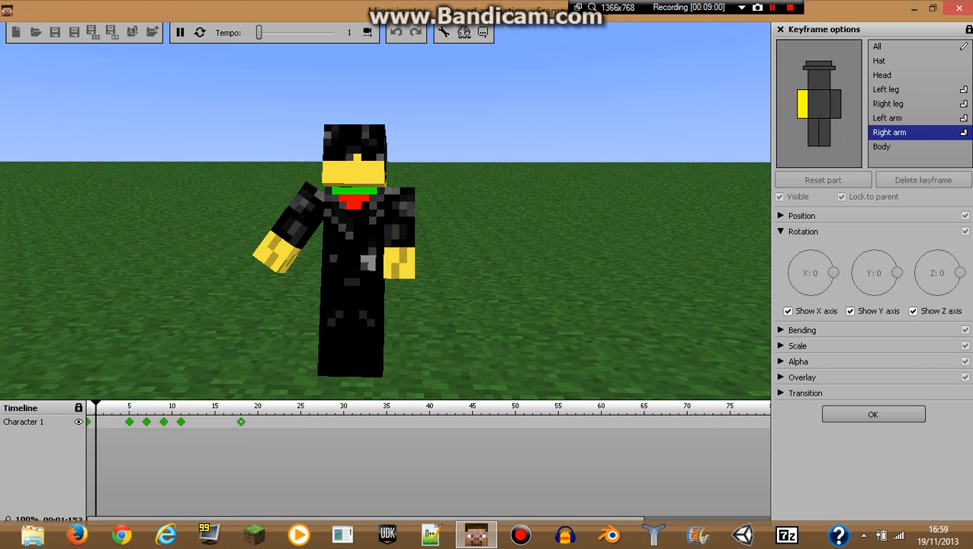
key("space")
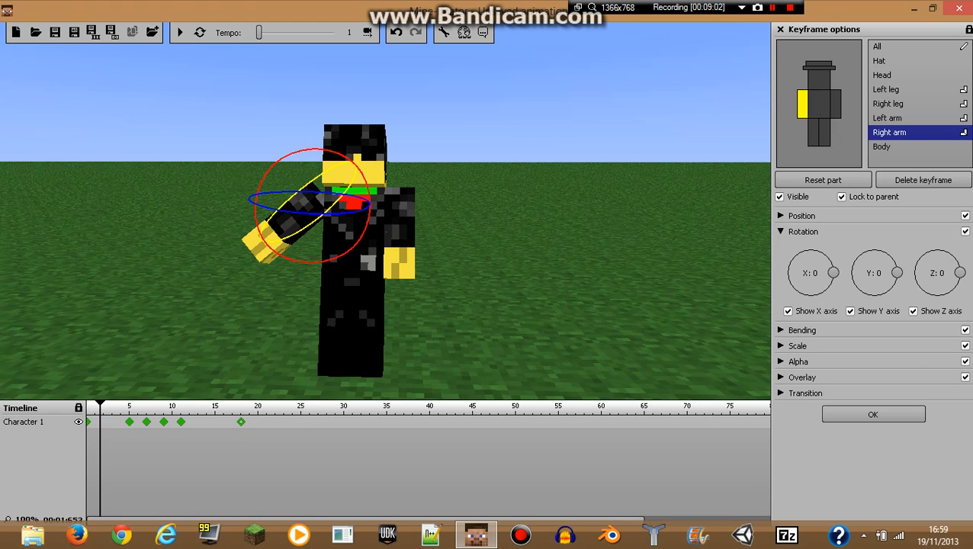
- Raise the animation tempo to the maximum of 50 and preview the wave at that speed
left_click_drag(260, 32, 333, 32)
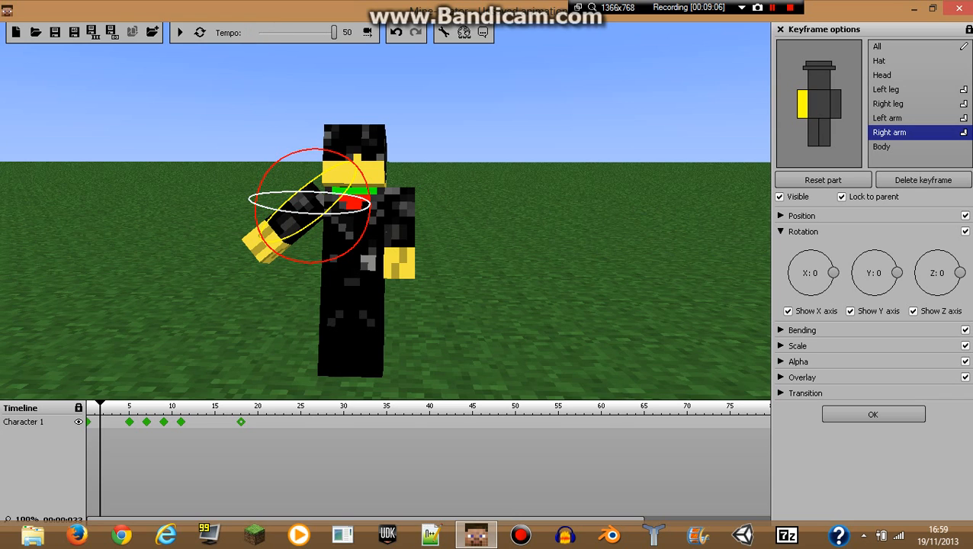
key("space")
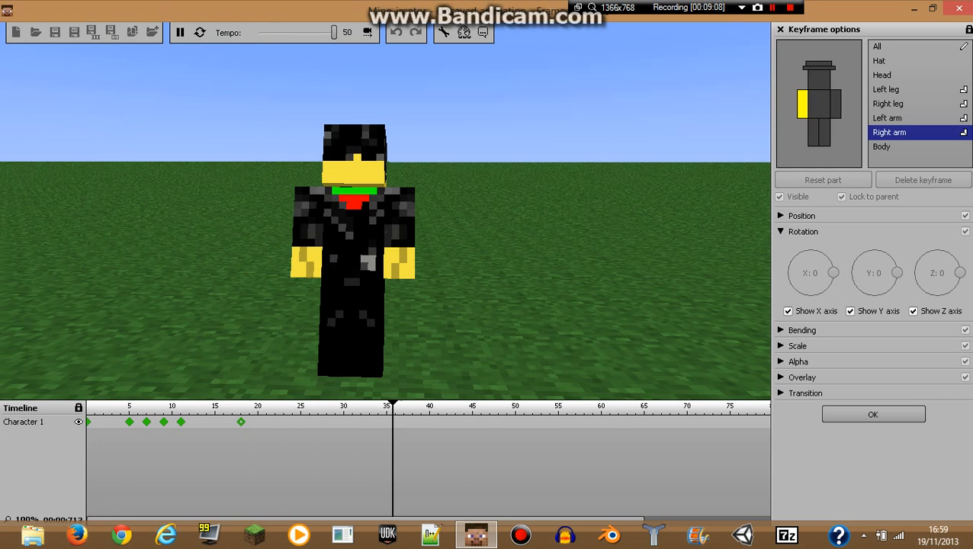
key("space")
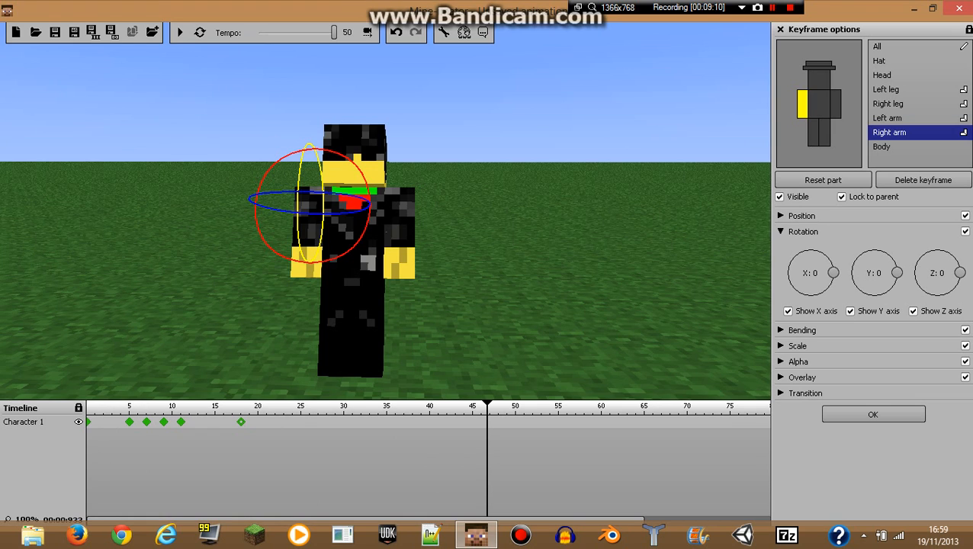
- Set the animation tempo back to 20 and play the whole wave once more
left_click_drag(333, 32, 287, 32)
key("space")
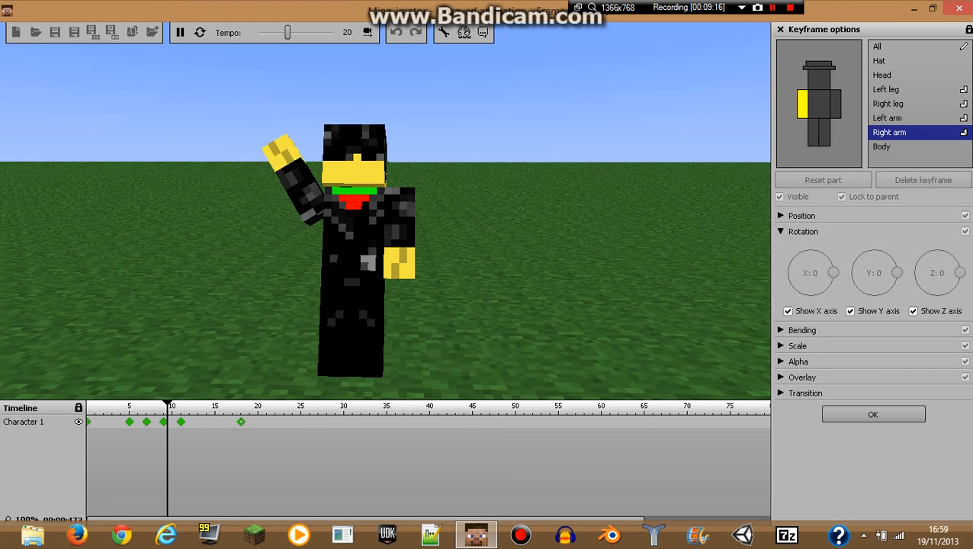
key("space")
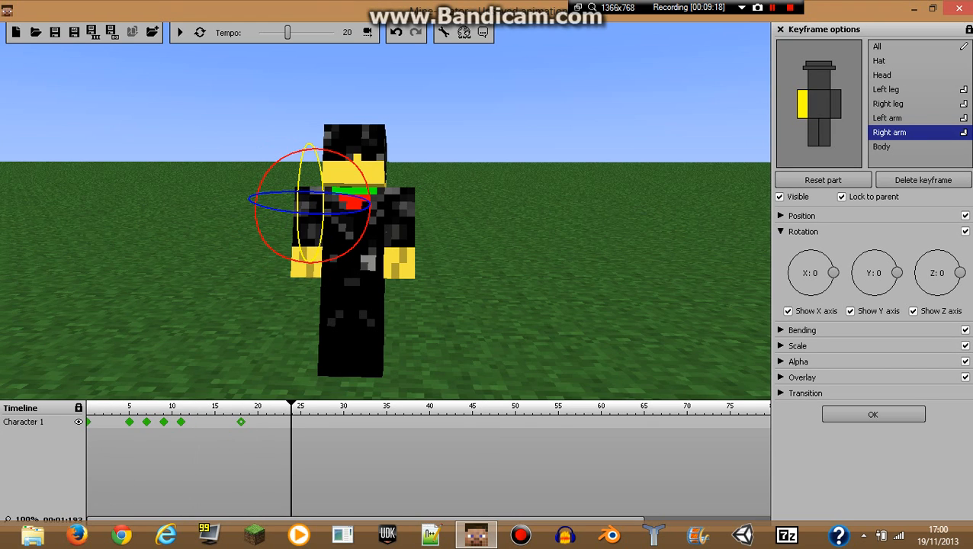